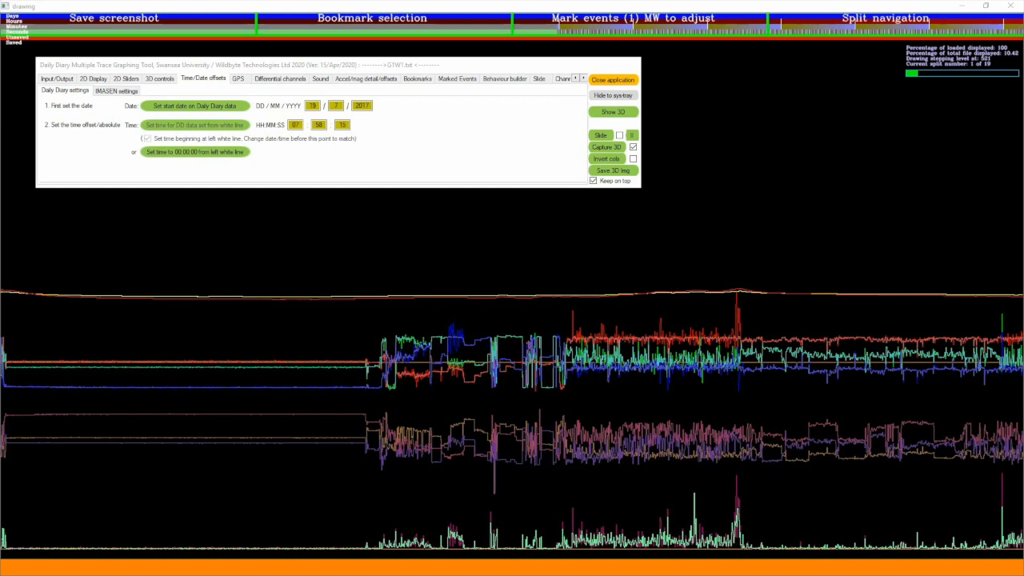
Switch to the G1W1 Ethogram for DDMT sheet in Excel and examine the behaviour type, code and RGB colour columns
{"action": "left_click", "coordinate": [614, 97]}
{"action": "mouse_move", "coordinate": [1023, 102]}
{"action": "left_mouse_down"}
{"action": "mouse_move", "coordinate": [258, 59]}
{"action": "mouse_move", "coordinate": [291, 48]}
{"action": "left_mouse_up"}
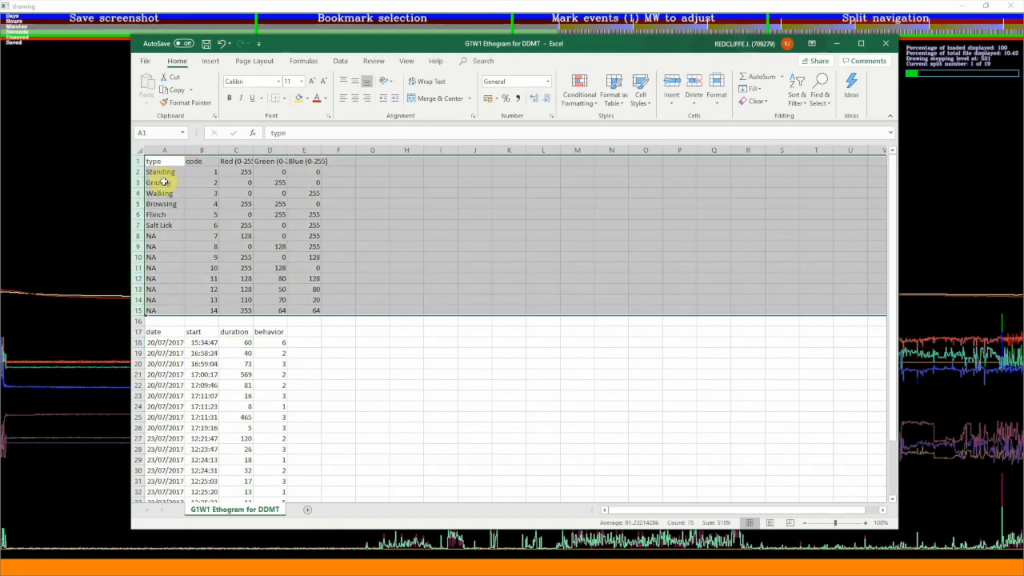
{"action": "left_click", "coordinate": [197, 171]}
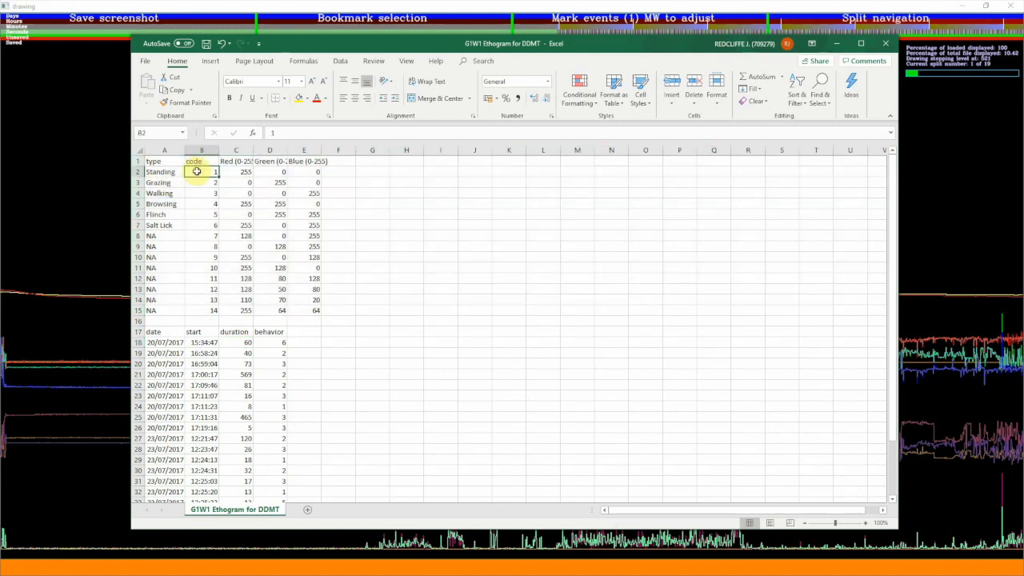
{"action": "left_click", "coordinate": [231, 171]}
{"action": "left_click", "coordinate": [261, 171]}
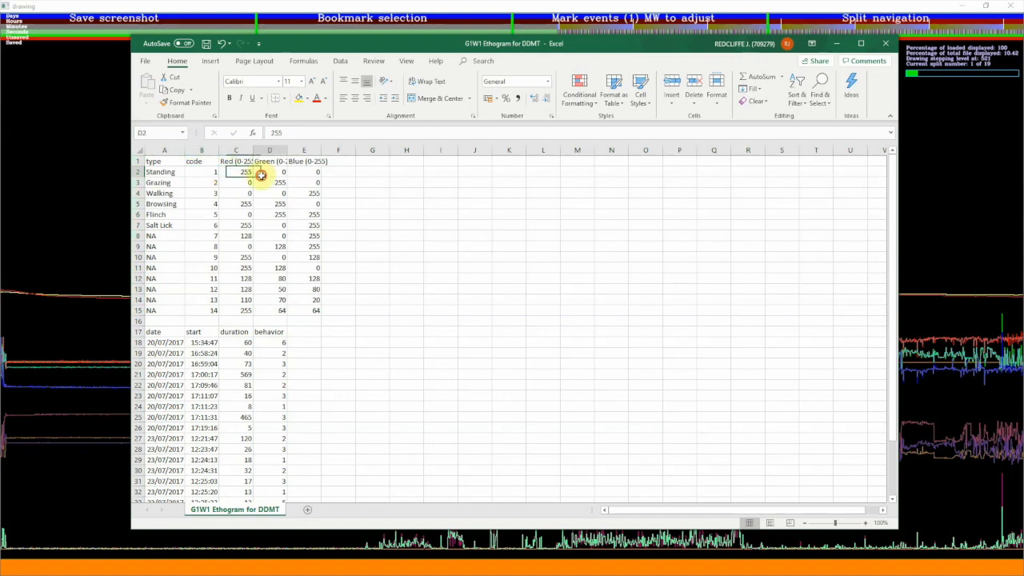
{"action": "left_click", "coordinate": [302, 174]}
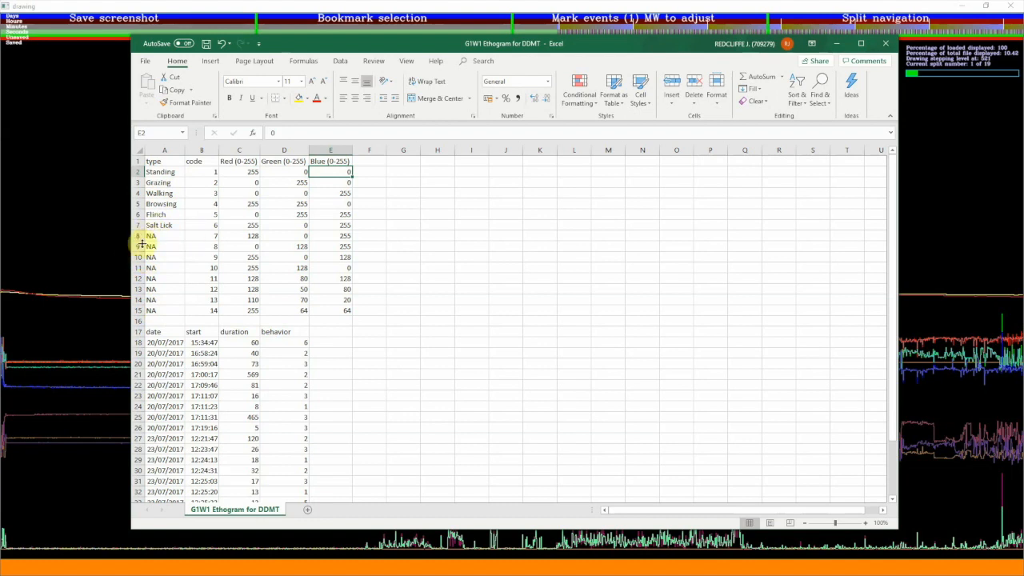
{"action": "left_click", "coordinate": [154, 236]}
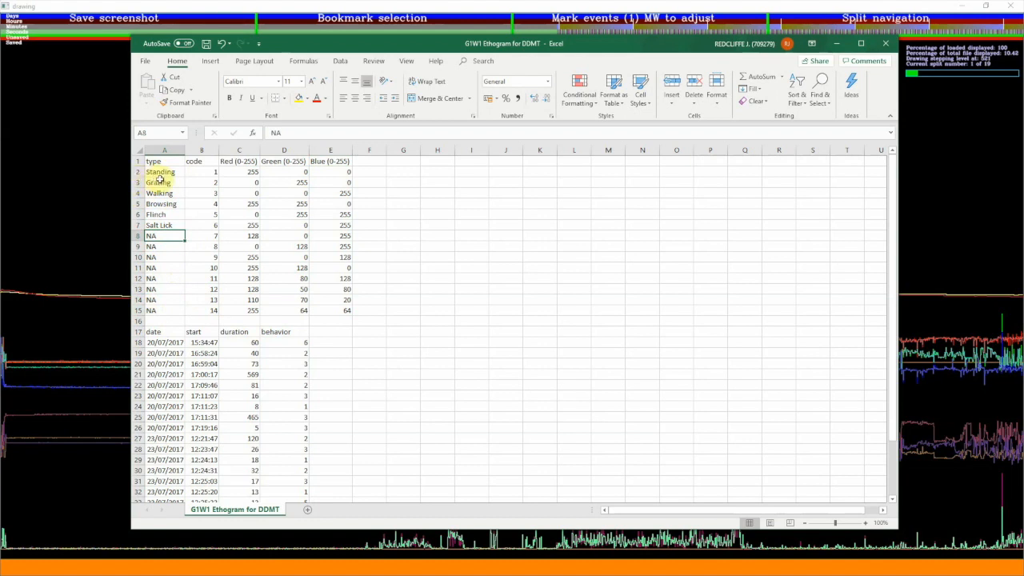
Examine the blank separator row and the date, start, duration and behavior columns of the observation list from row 17 down
{"action": "left_click", "coordinate": [137, 321]}
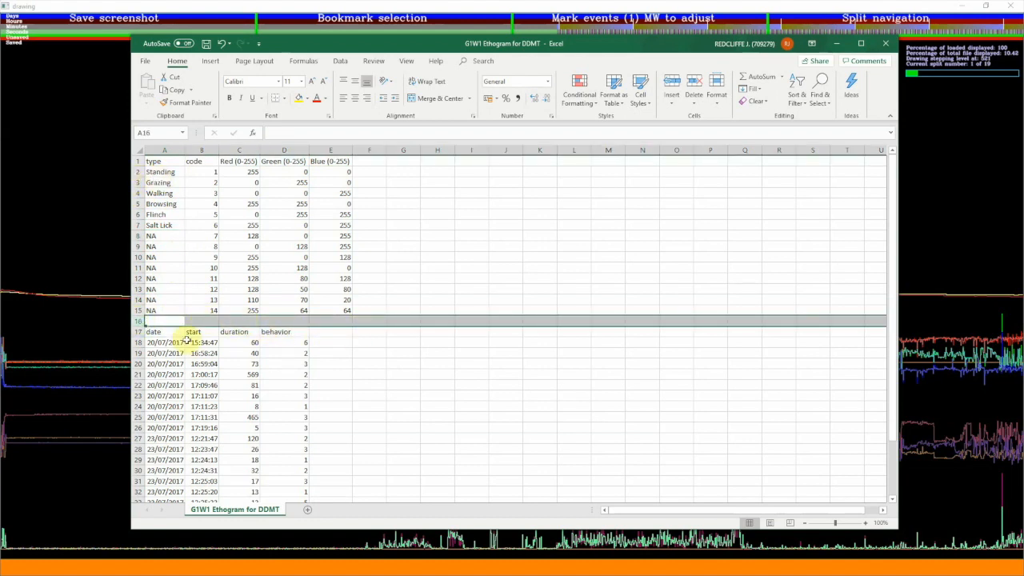
{"action": "left_click", "coordinate": [136, 331]}
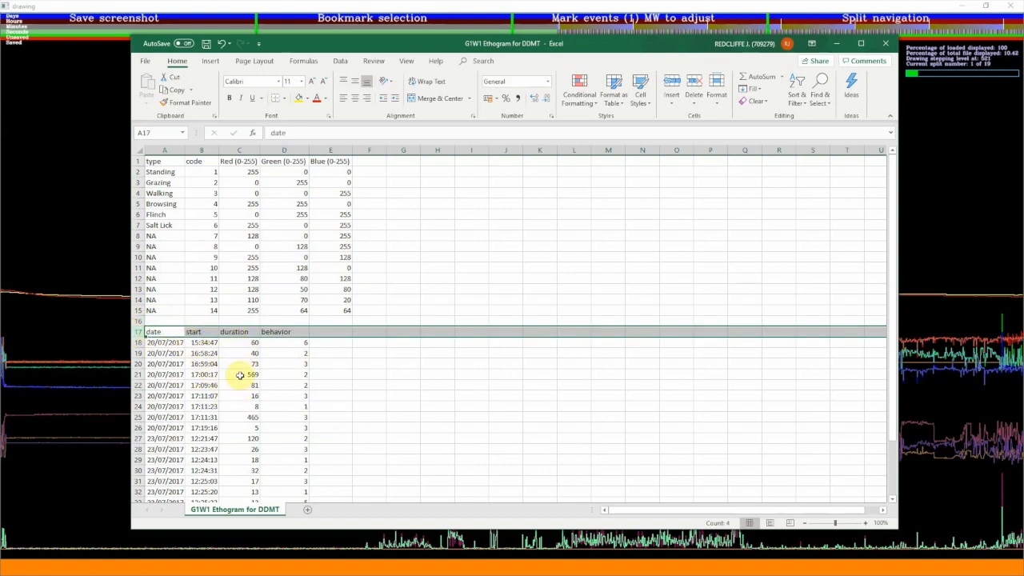
{"action": "left_click", "coordinate": [152, 344]}
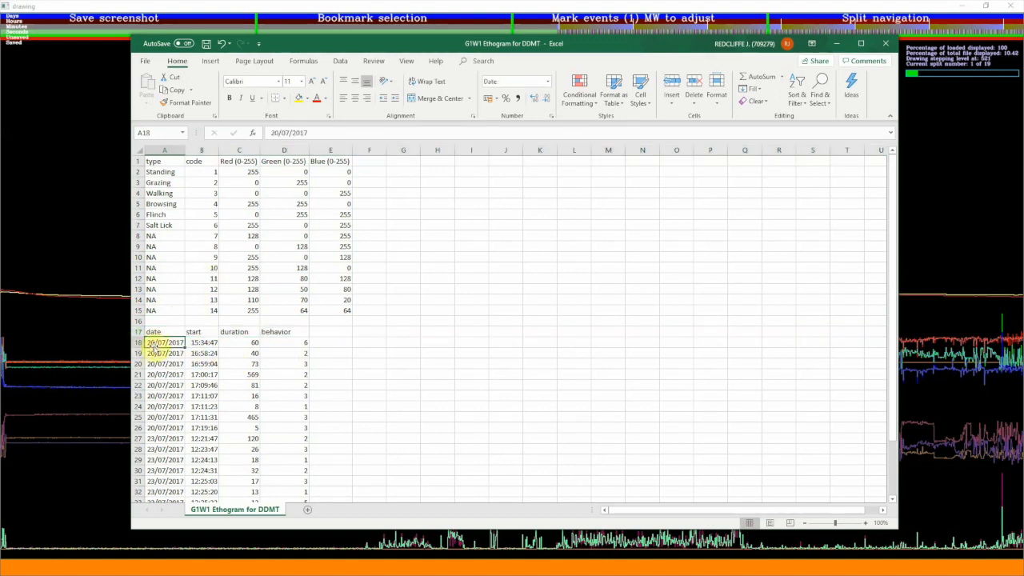
{"action": "left_click", "coordinate": [203, 344]}
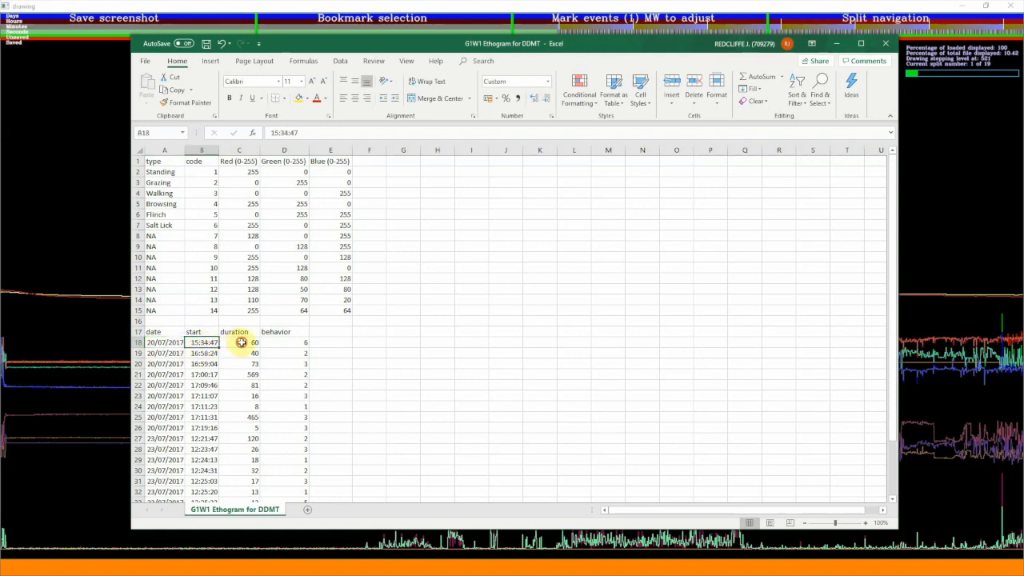
{"action": "left_click", "coordinate": [240, 342]}
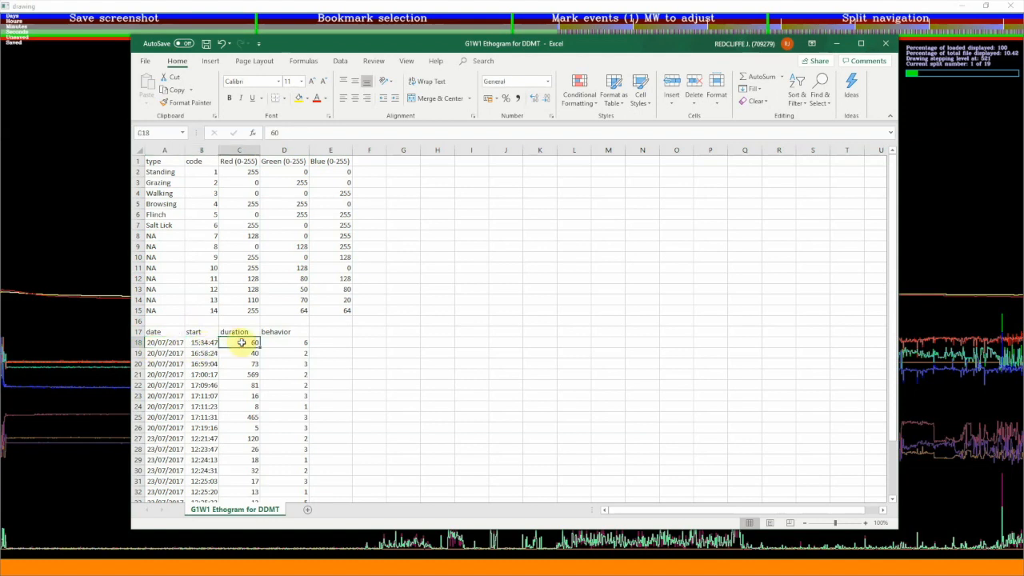
{"action": "left_click", "coordinate": [273, 342]}
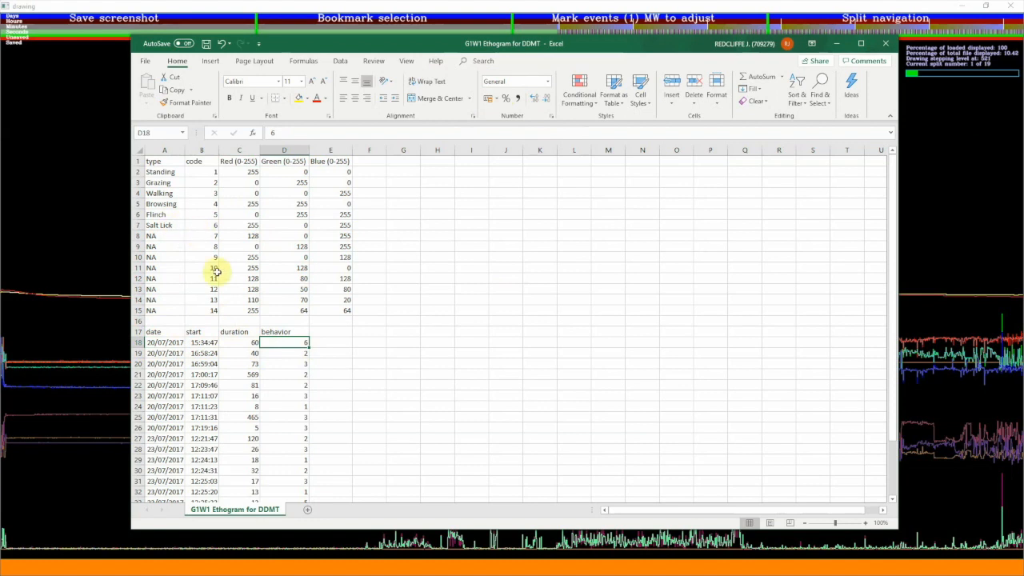
{"action": "left_click", "coordinate": [246, 341]}
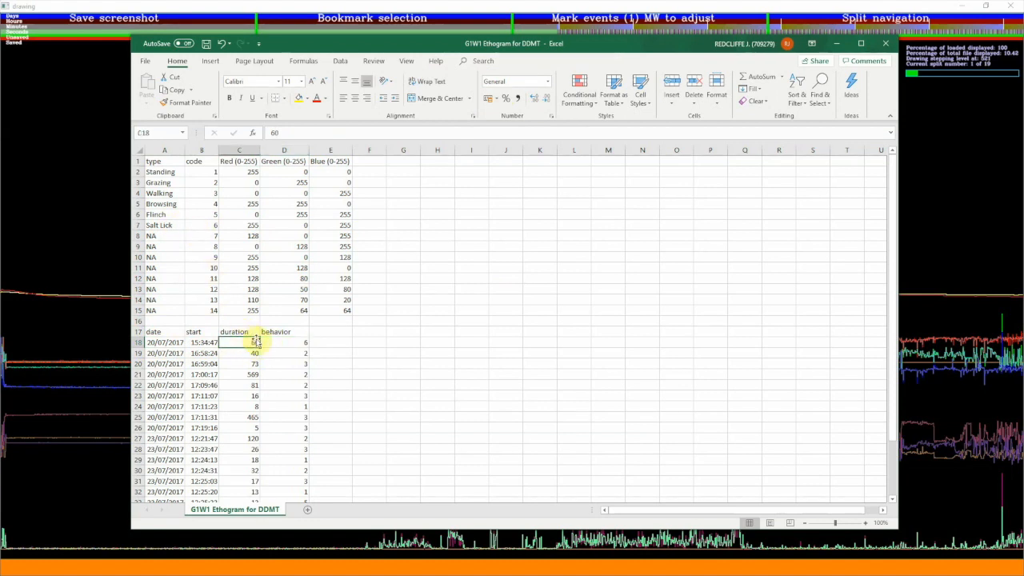
{"action": "left_click", "coordinate": [271, 342]}
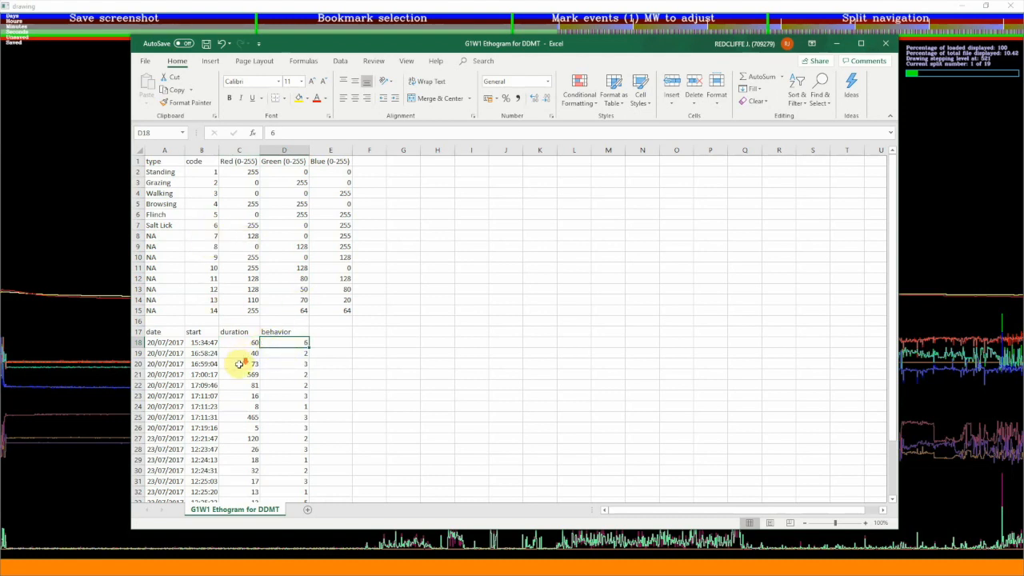
{"action": "scroll", "coordinate": [238, 364], "scroll_direction": "down", "scroll_amount": 2}
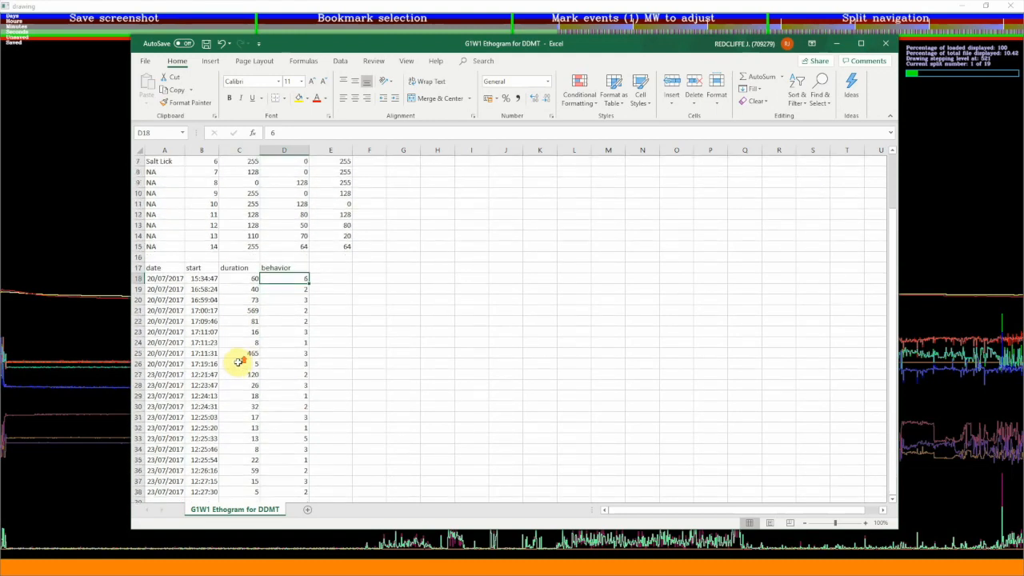
{"action": "left_click", "coordinate": [240, 287]}
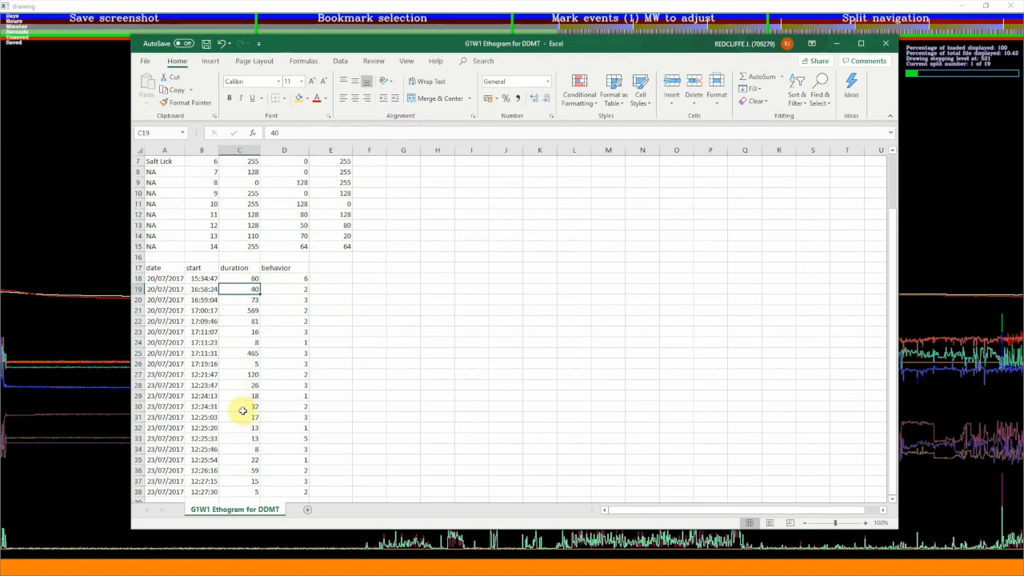
{"action": "scroll", "coordinate": [243, 444], "scroll_direction": "down", "scroll_amount": 1}
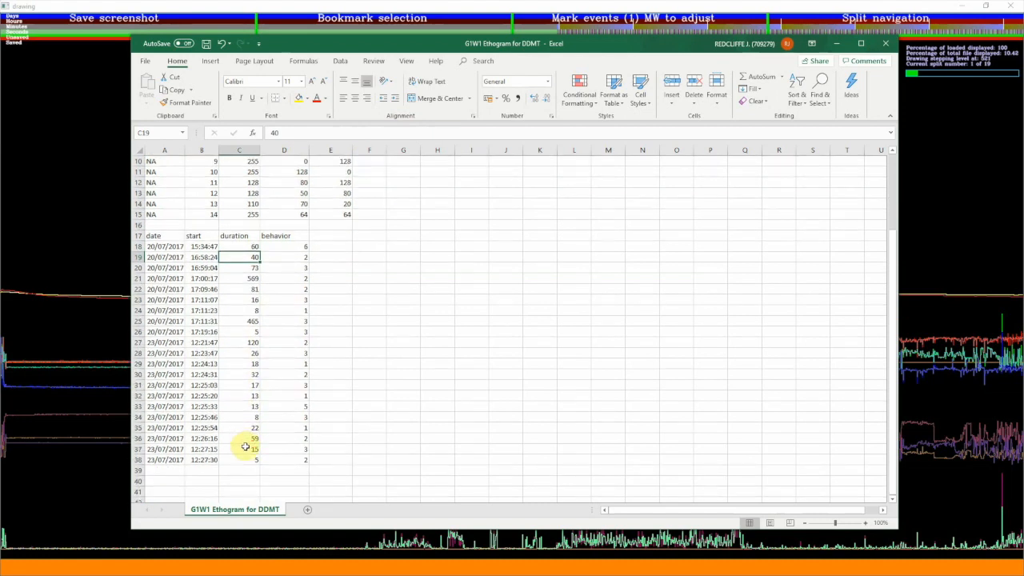
{"action": "left_click", "coordinate": [222, 247]}
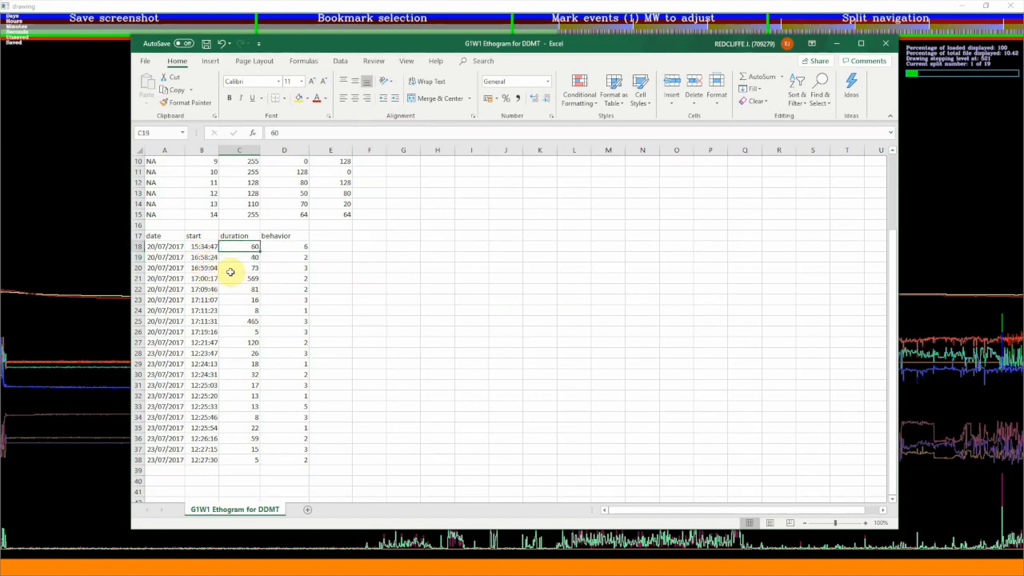
{"action": "scroll", "coordinate": [256, 278], "scroll_direction": "up", "scroll_amount": 3}
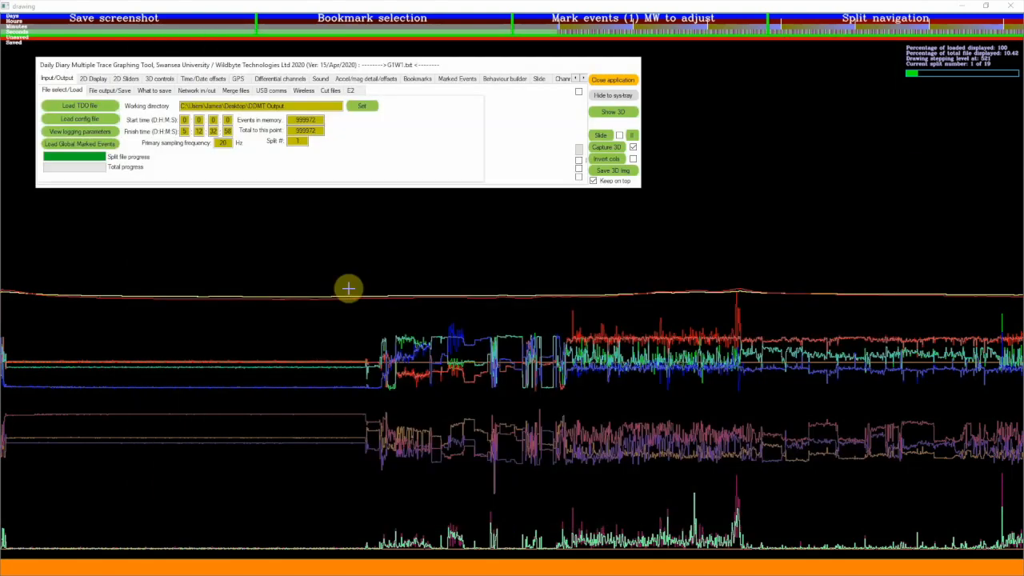
In DDMT, mark a section of the traces and run the bookmark action "Load bookmarks (*.bmk) / behaviour ident (*.csv)"
{"action": "left_click_drag", "start_coordinate": [490, 357], "coordinate": [248, 353]}
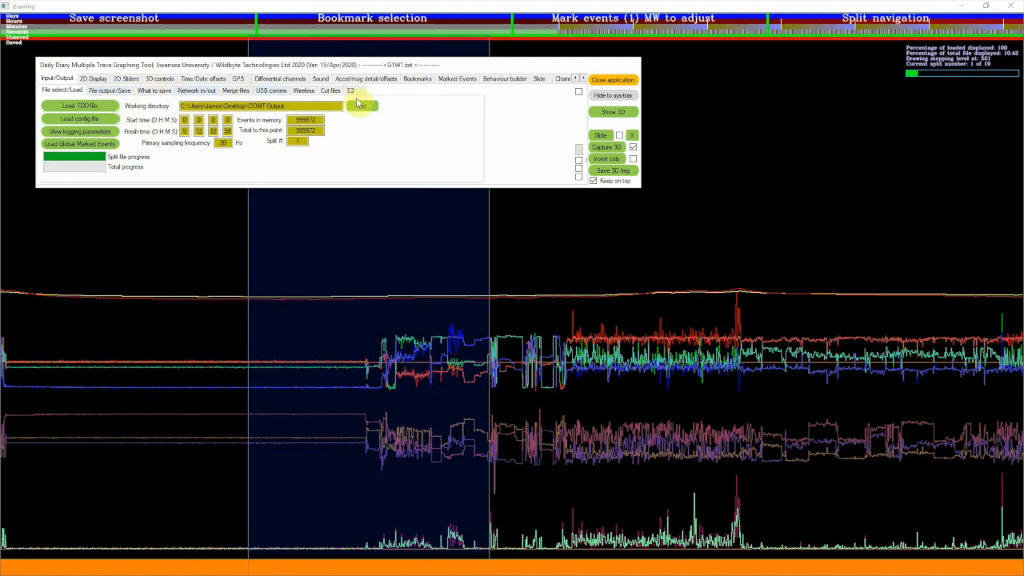
{"action": "left_click", "coordinate": [417, 79]}
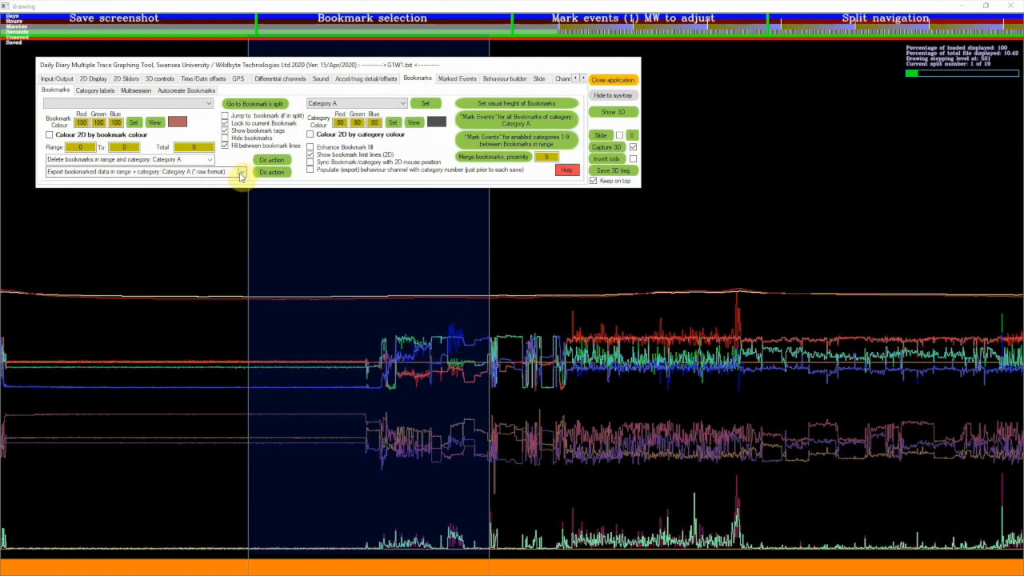
{"action": "left_click", "coordinate": [240, 175]}
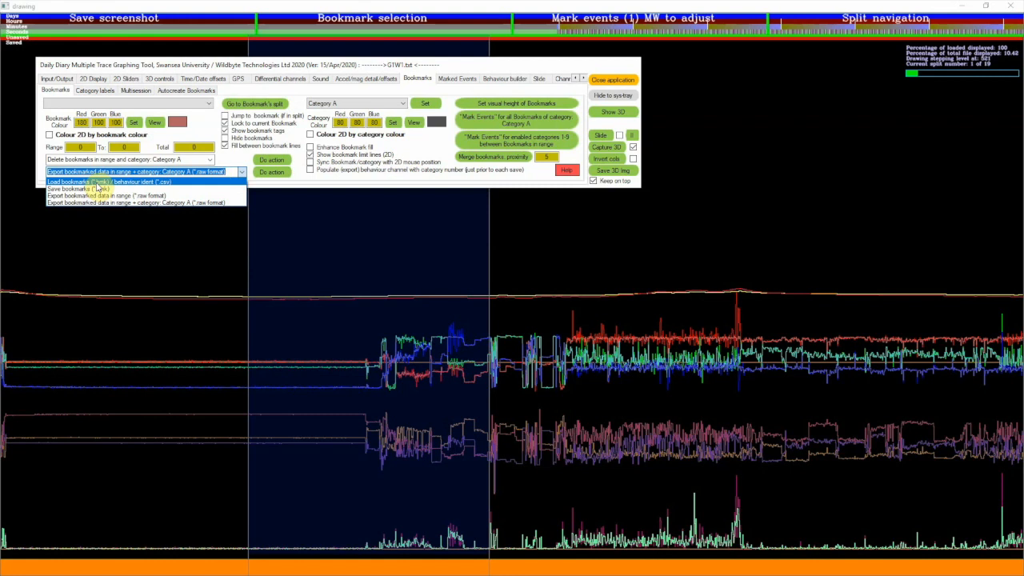
{"action": "left_click", "coordinate": [165, 184]}
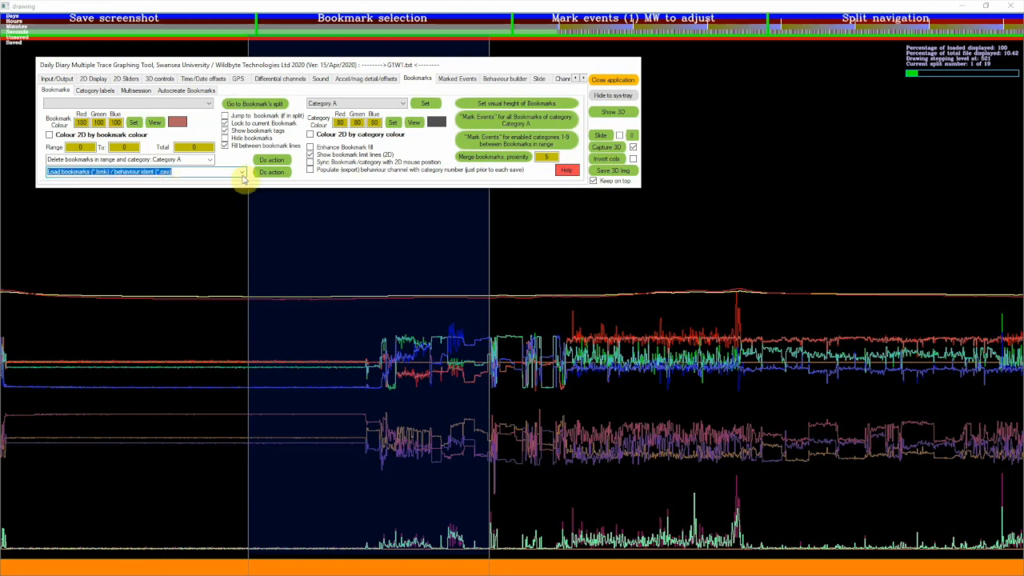
{"action": "left_click", "coordinate": [269, 175]}
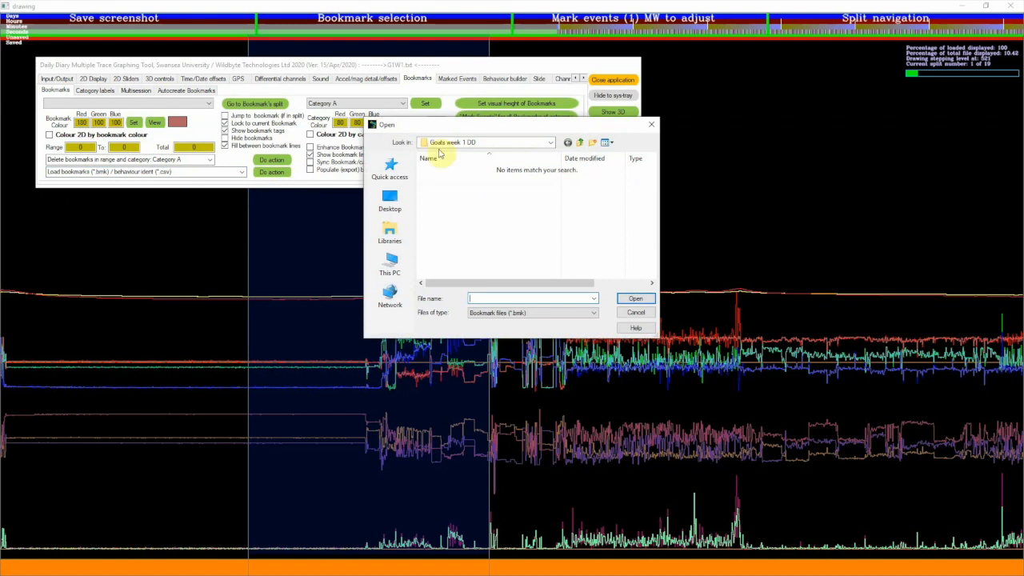
Browse to the DDMT Output folder on the Desktop
{"action": "left_click", "coordinate": [388, 205]}
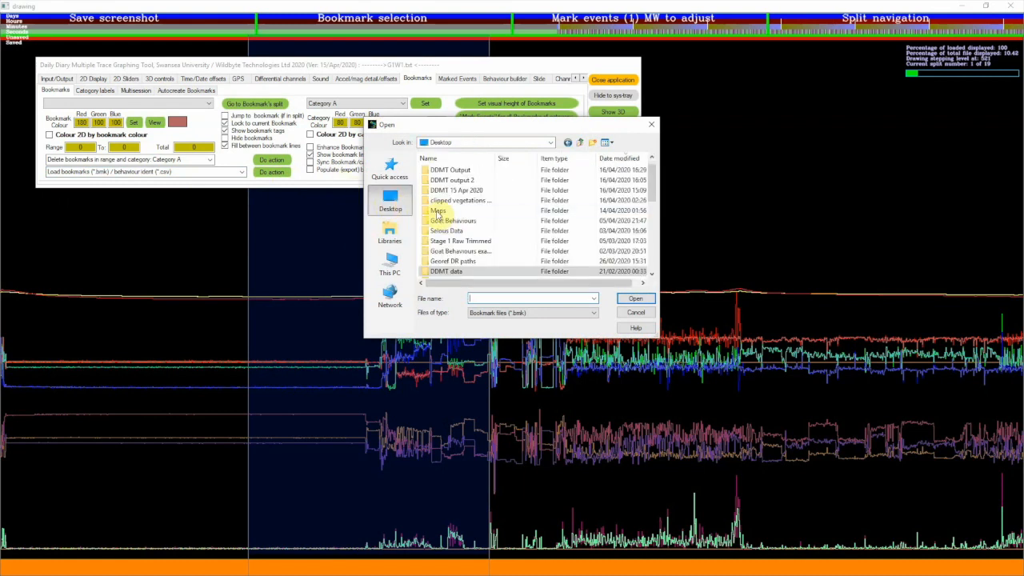
{"action": "scroll", "coordinate": [457, 258], "scroll_direction": "down", "scroll_amount": 1}
{"action": "scroll", "coordinate": [461, 231], "scroll_direction": "down", "scroll_amount": 1}
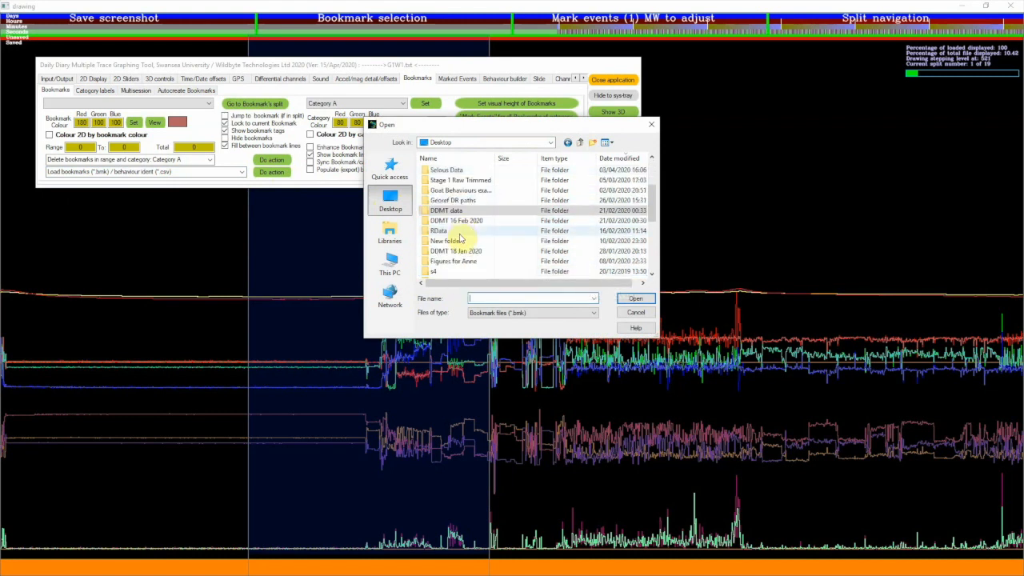
{"action": "scroll", "coordinate": [461, 238], "scroll_direction": "down", "scroll_amount": 3}
{"action": "scroll", "coordinate": [460, 238], "scroll_direction": "up", "scroll_amount": 5}
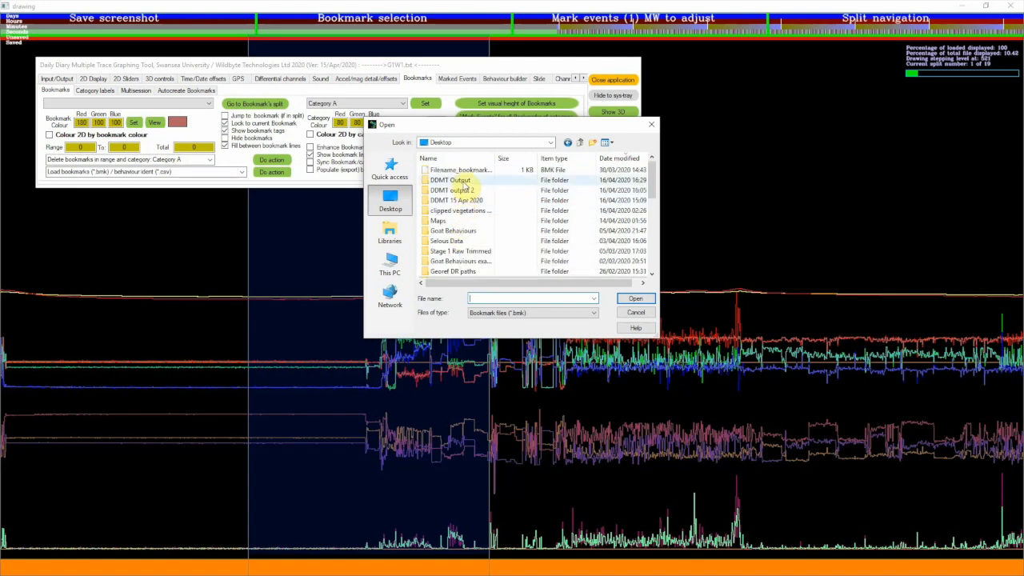
{"action": "double_click", "coordinate": [463, 181]}
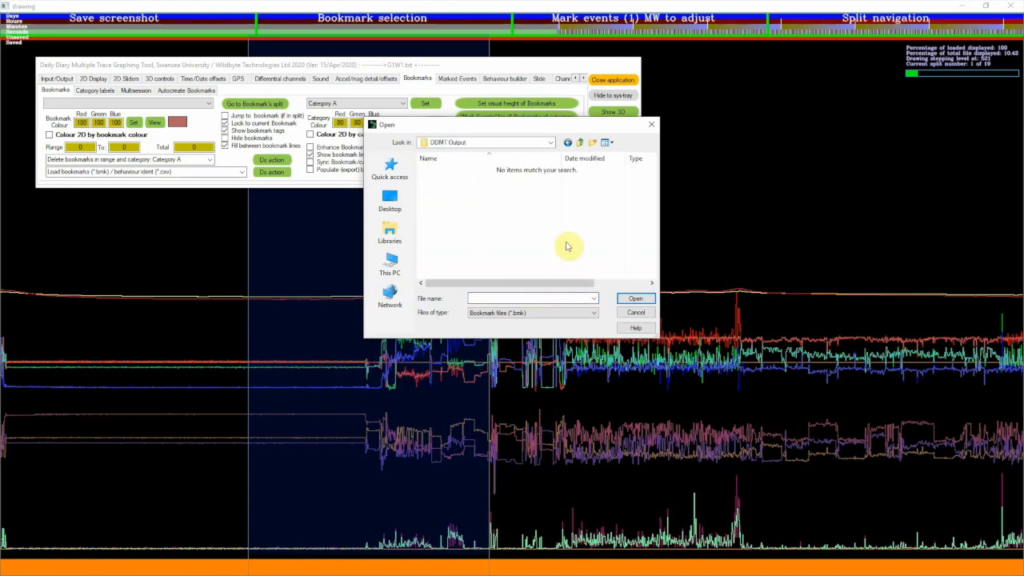
Filter for Behaviour ident files (*.csv) and load G1W1 Ethogram for DDMT as bookmarks
{"action": "left_click", "coordinate": [525, 317]}
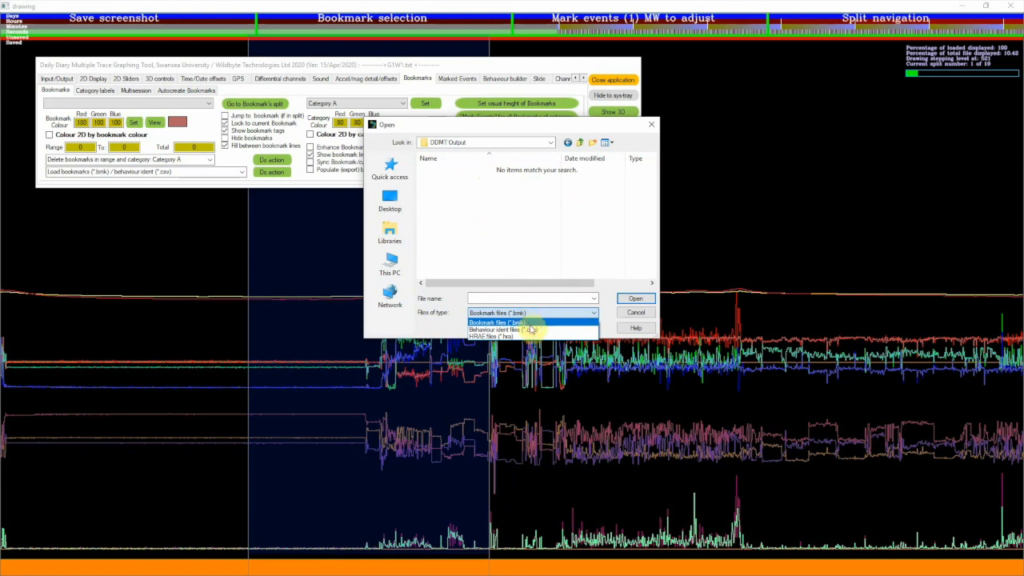
{"action": "left_click", "coordinate": [527, 330]}
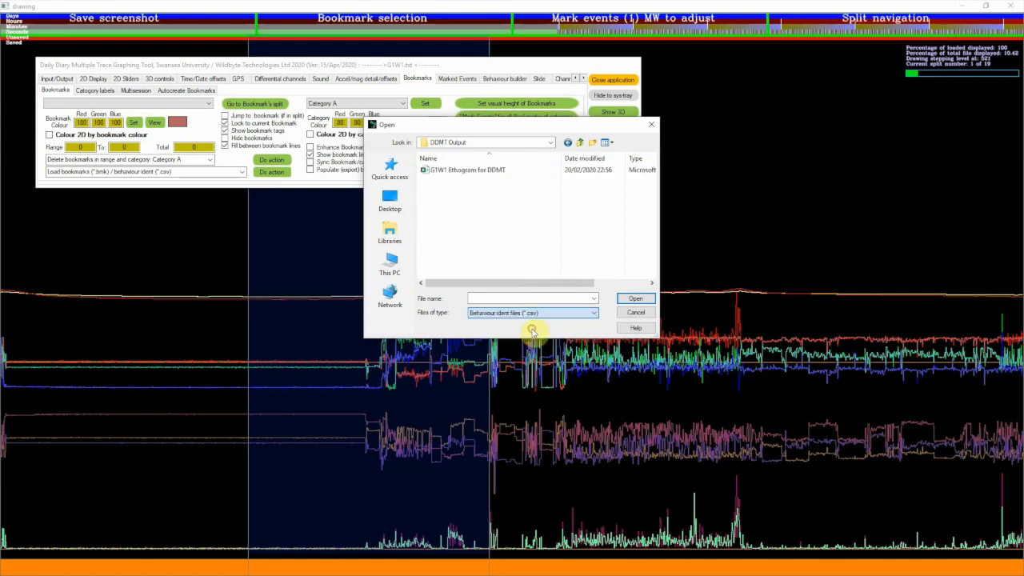
{"action": "left_click", "coordinate": [461, 172]}
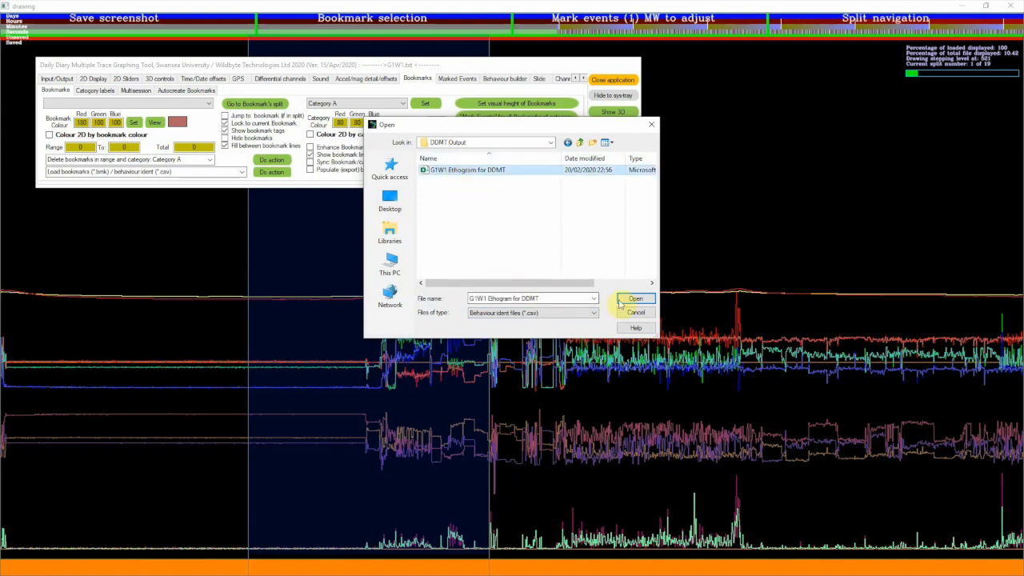
{"action": "left_click", "coordinate": [633, 299]}
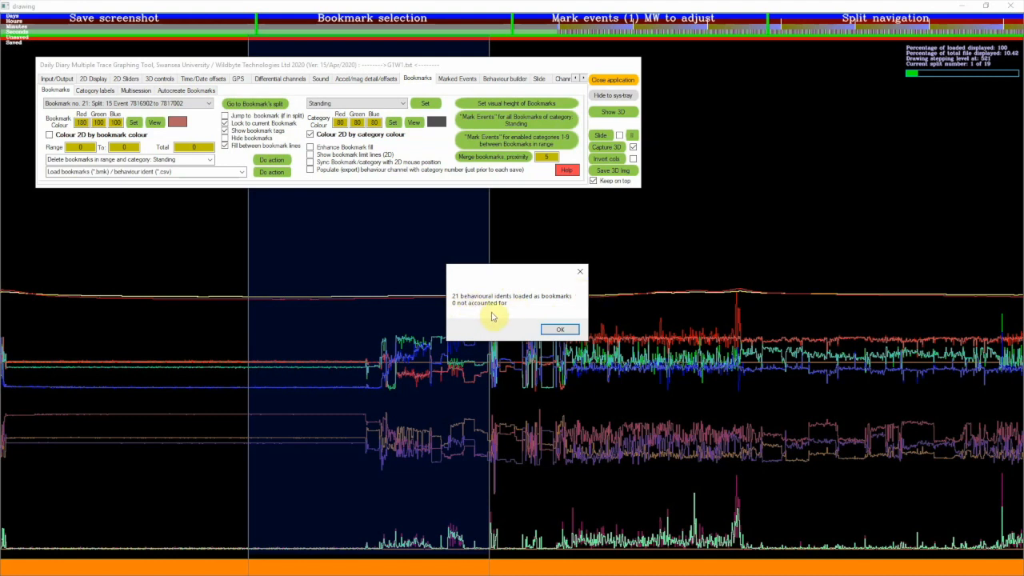
{"action": "left_click", "coordinate": [556, 328]}
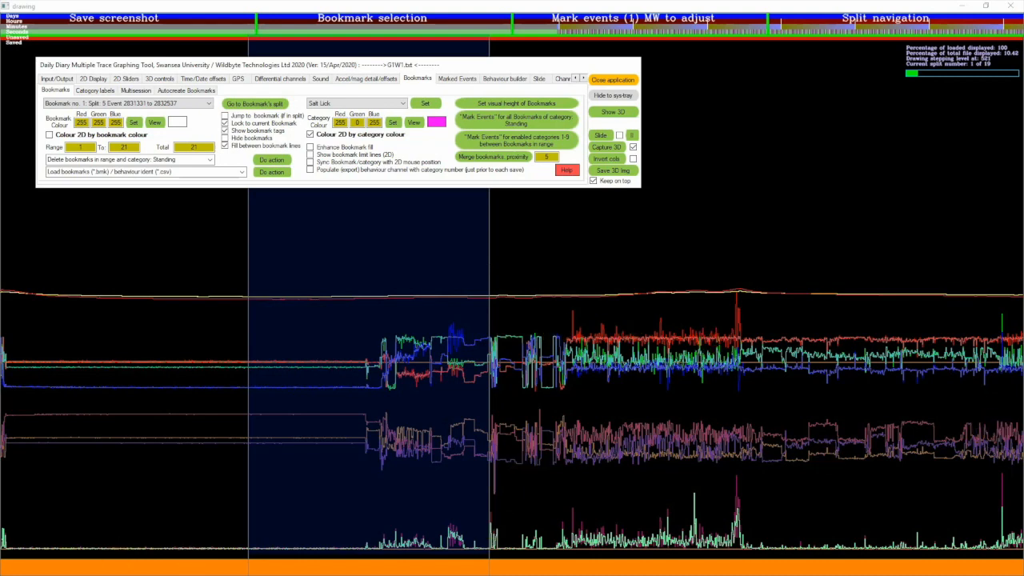
Load split 16 of the data file with split navigation
{"action": "left_click", "coordinate": [873, 24]}
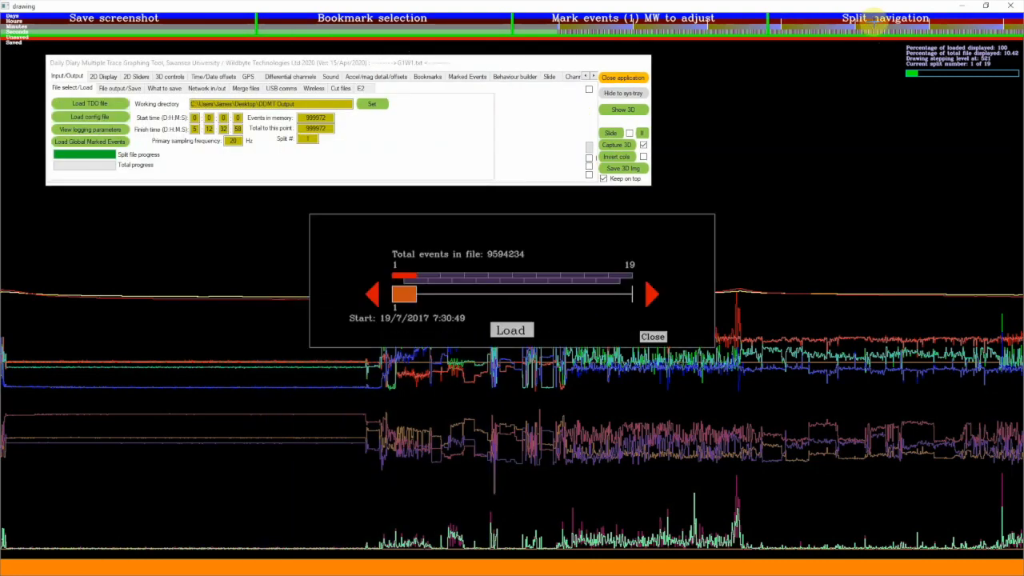
{"action": "left_click_drag", "start_coordinate": [408, 290], "coordinate": [577, 299]}
{"action": "left_click", "coordinate": [509, 329]}
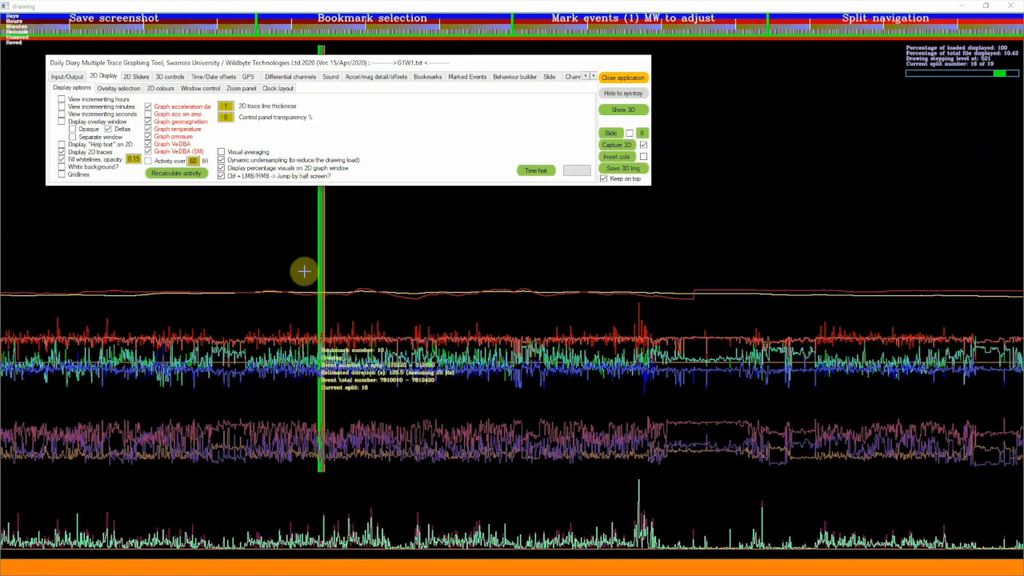
Zoom in on the colour-coded bookmark block in split 16 to examine the individual behaviours on the traces
{"action": "left_click_drag", "start_coordinate": [328, 276], "coordinate": [267, 269]}
{"action": "left_click_drag", "start_coordinate": [350, 286], "coordinate": [361, 278]}
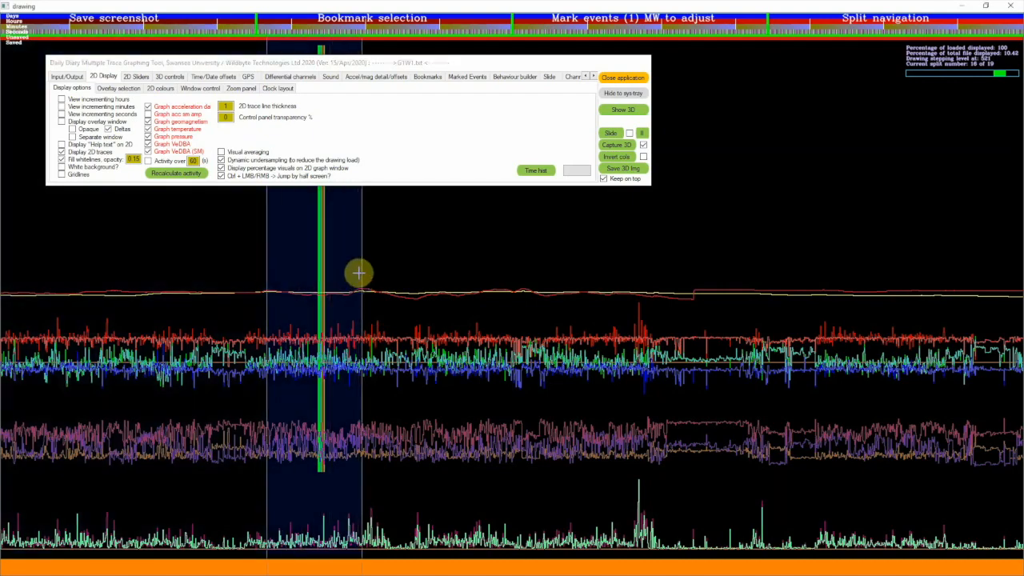
{"action": "left_click_drag", "start_coordinate": [498, 313], "coordinate": [729, 317]}
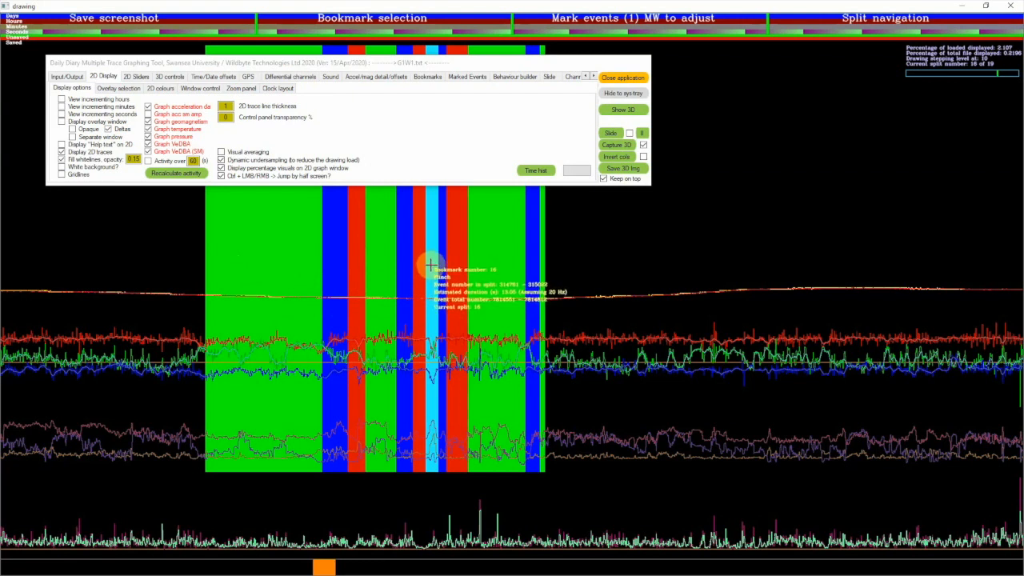
{"action": "mouse_move", "coordinate": [258, 231]}
{"action": "left_mouse_down"}
{"action": "mouse_move", "coordinate": [189, 237]}
{"action": "mouse_move", "coordinate": [338, 267]}
{"action": "left_mouse_up"}
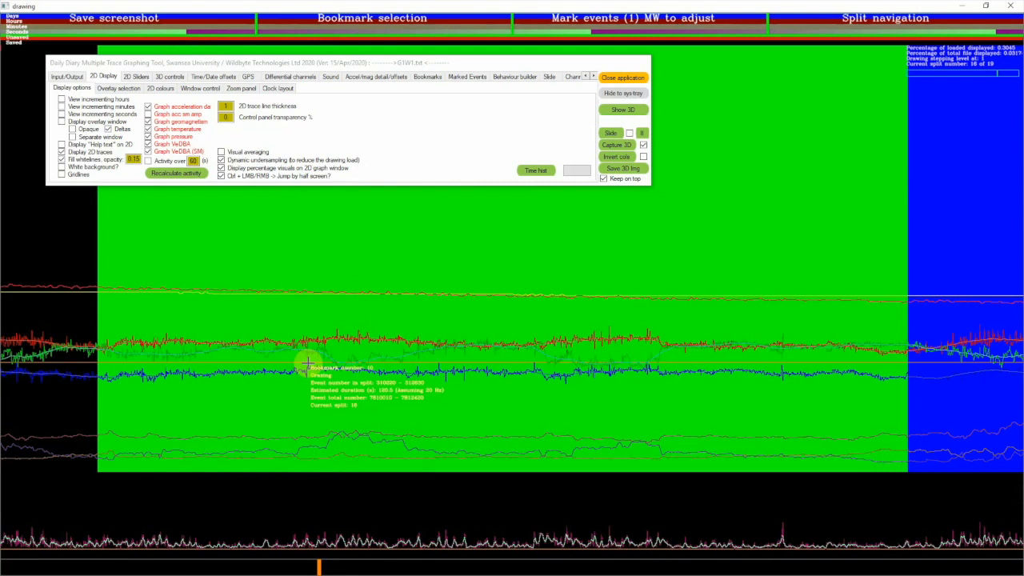
{"action": "left_click_drag", "start_coordinate": [320, 566], "coordinate": [322, 564]}
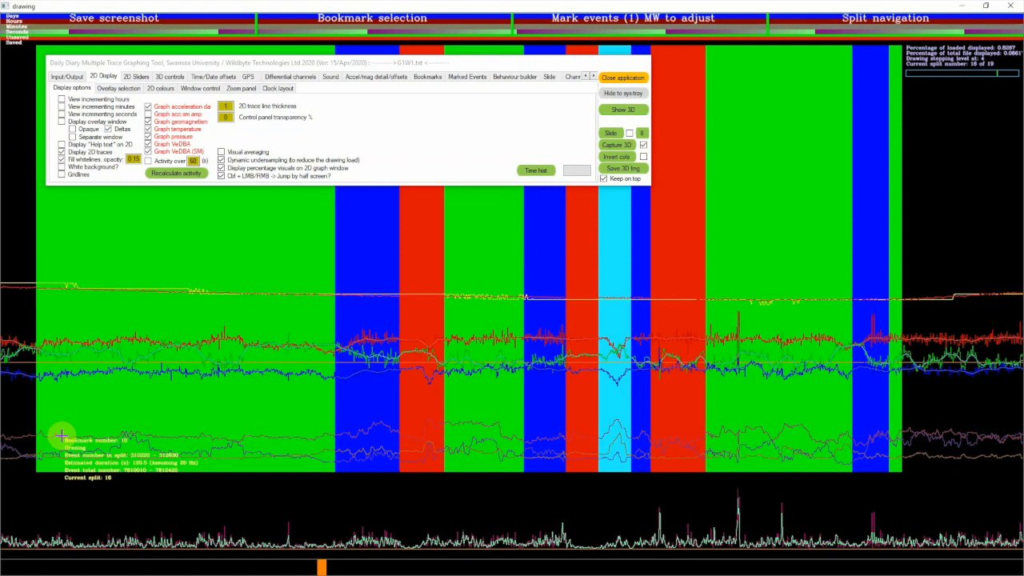
Mark the section spanning the first Grazing, Walking and red bookmarks and zoom in on it
{"action": "left_click", "coordinate": [11, 412]}
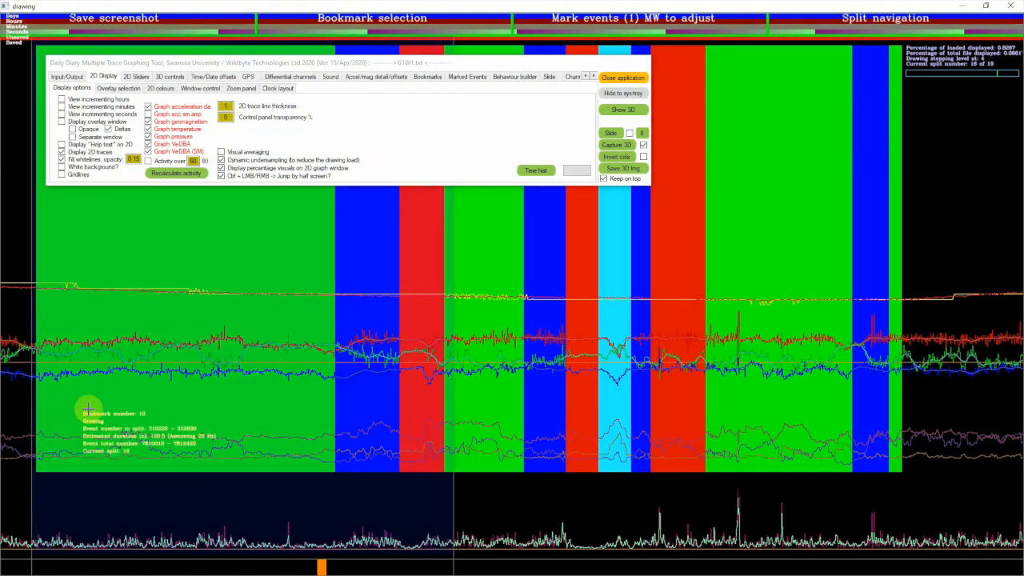
{"action": "left_click", "coordinate": [27, 413]}
{"action": "right_click", "coordinate": [51, 419]}
{"action": "left_click_drag", "start_coordinate": [90, 438], "coordinate": [471, 516]}
{"action": "left_click", "coordinate": [311, 374]}
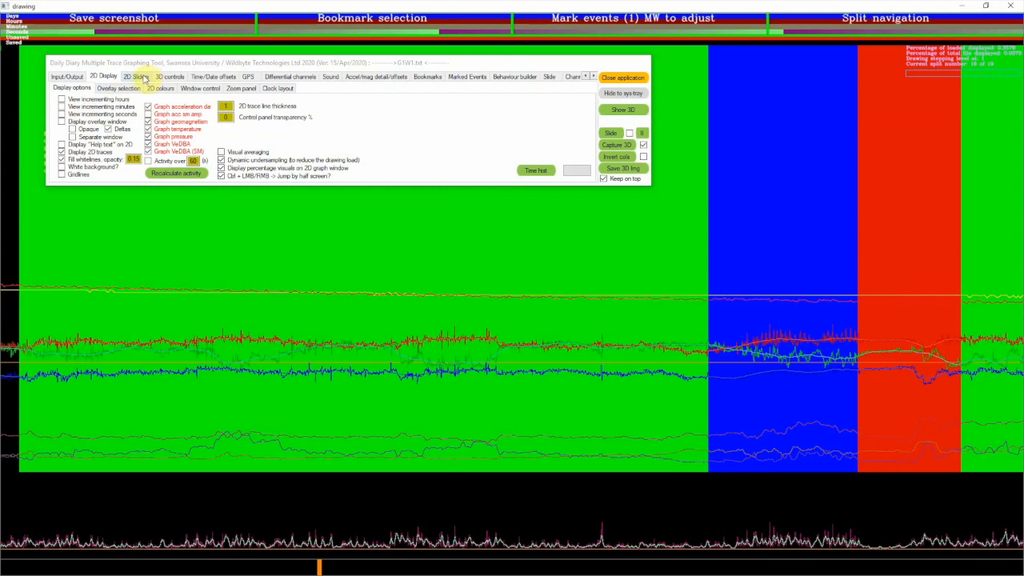
Set the acceleration smoothing for VeDBA, VeSBA, ODBA and Animal g to 40
{"action": "left_click", "coordinate": [144, 78]}
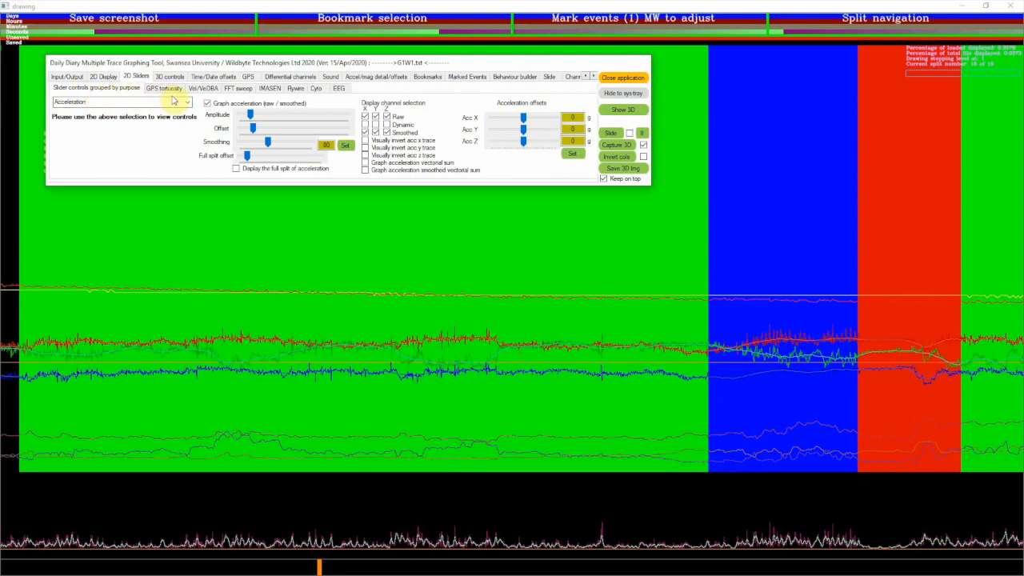
{"action": "left_click", "coordinate": [189, 102]}
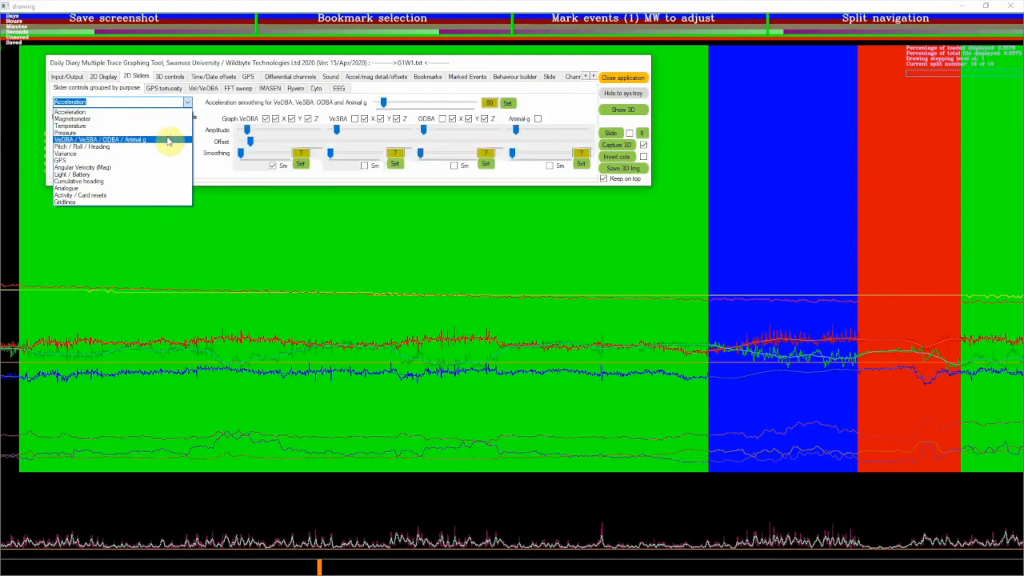
{"action": "left_click", "coordinate": [167, 141]}
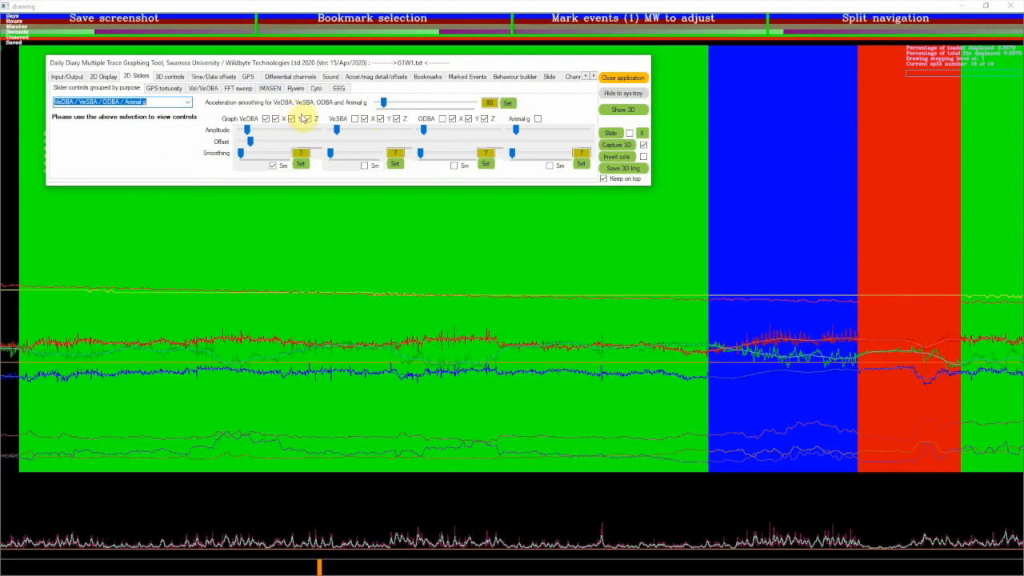
{"action": "left_click_drag", "start_coordinate": [494, 104], "coordinate": [479, 107]}
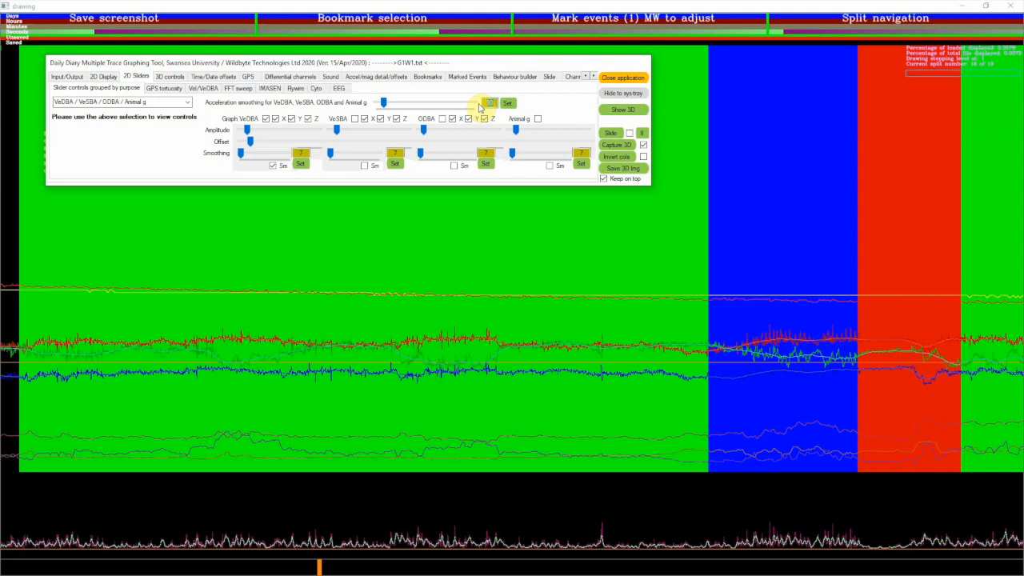
{"action": "type", "text": "4"}
{"action": "left_click", "coordinate": [514, 104]}
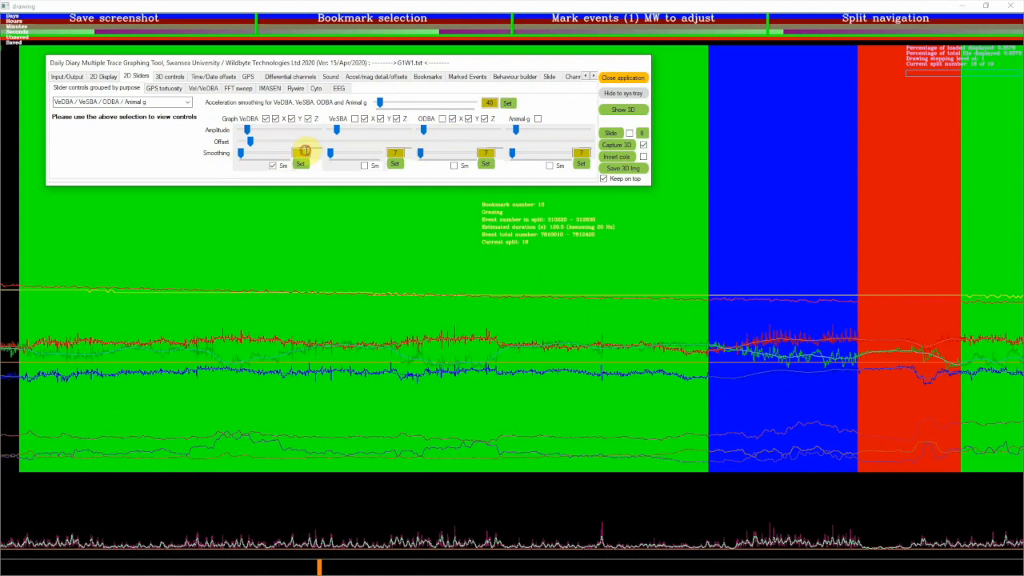
Set the VeDBA smoothing to 160 and increase the VeDBA trace's amplitude
{"action": "type", "text": "160"}
{"action": "left_click", "coordinate": [301, 164]}
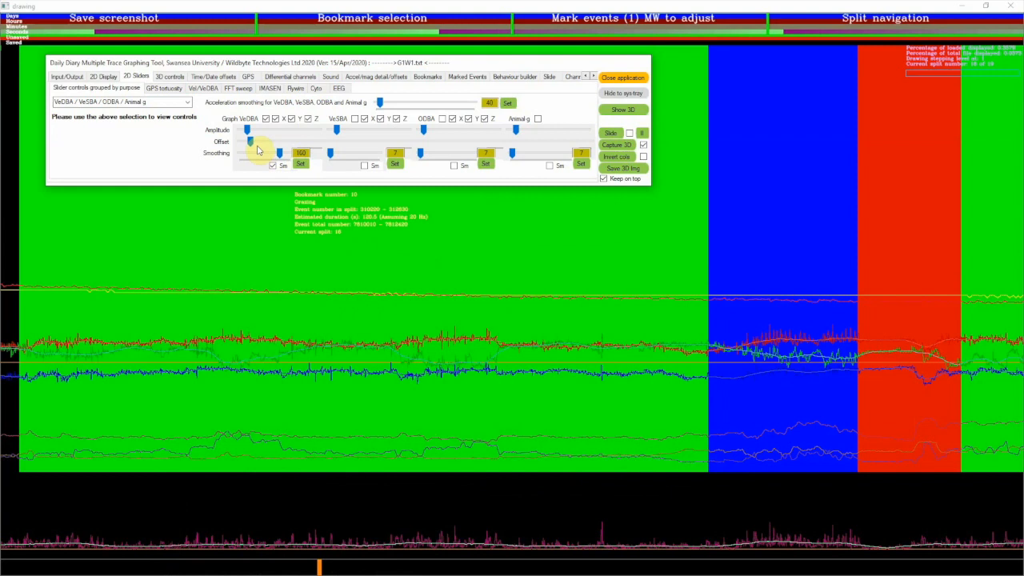
{"action": "left_click_drag", "start_coordinate": [248, 131], "coordinate": [264, 135]}
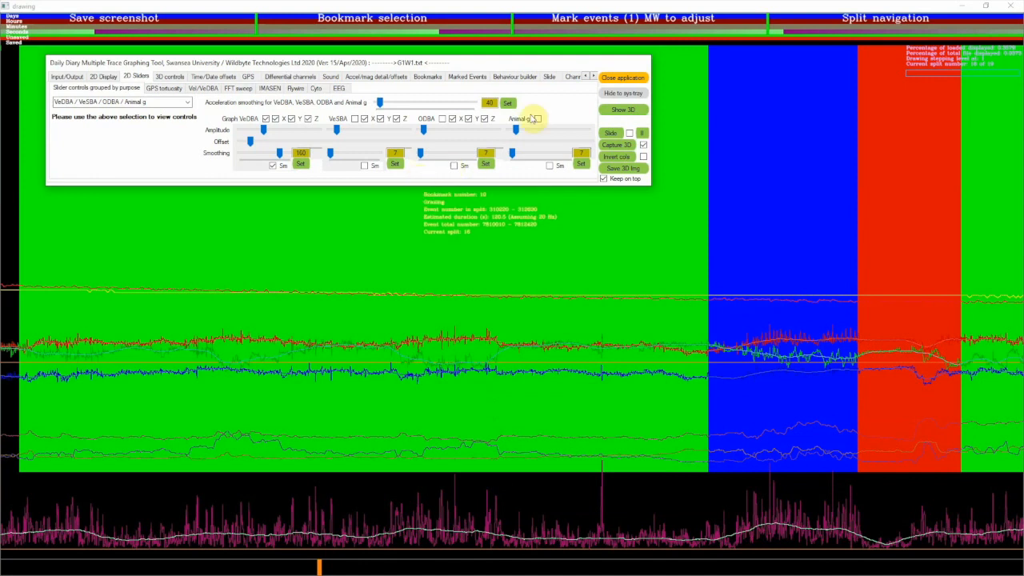
Start a Behaviour builder If expression with the standard channel VeDBA smoothed
{"action": "left_click", "coordinate": [518, 76]}
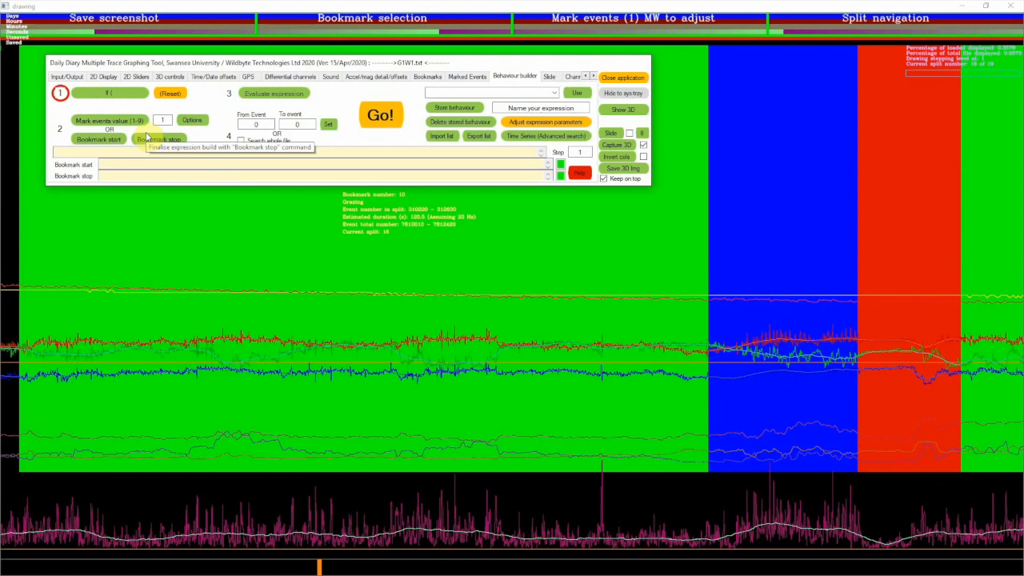
{"action": "left_click", "coordinate": [117, 98]}
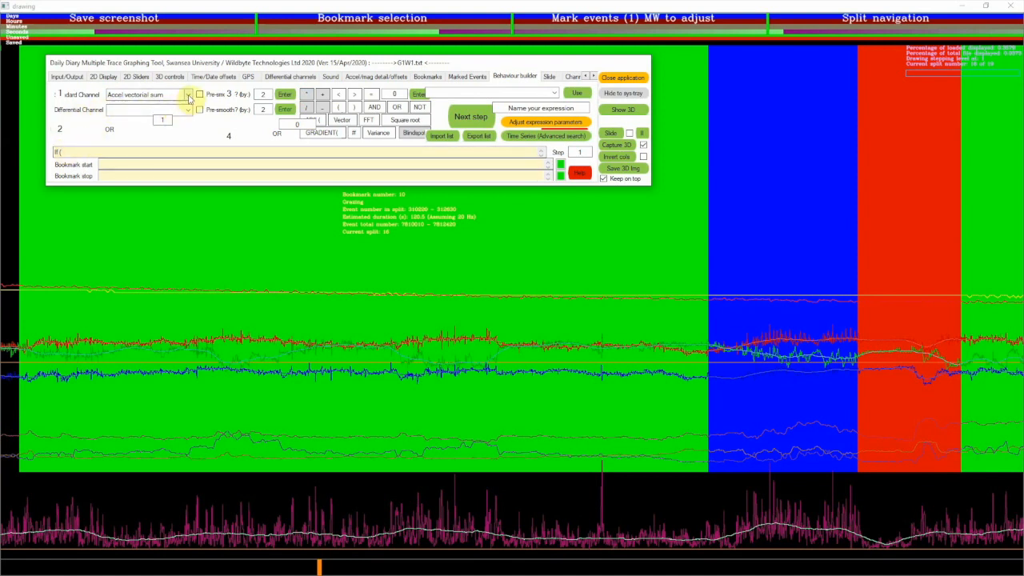
{"action": "left_click", "coordinate": [187, 94]}
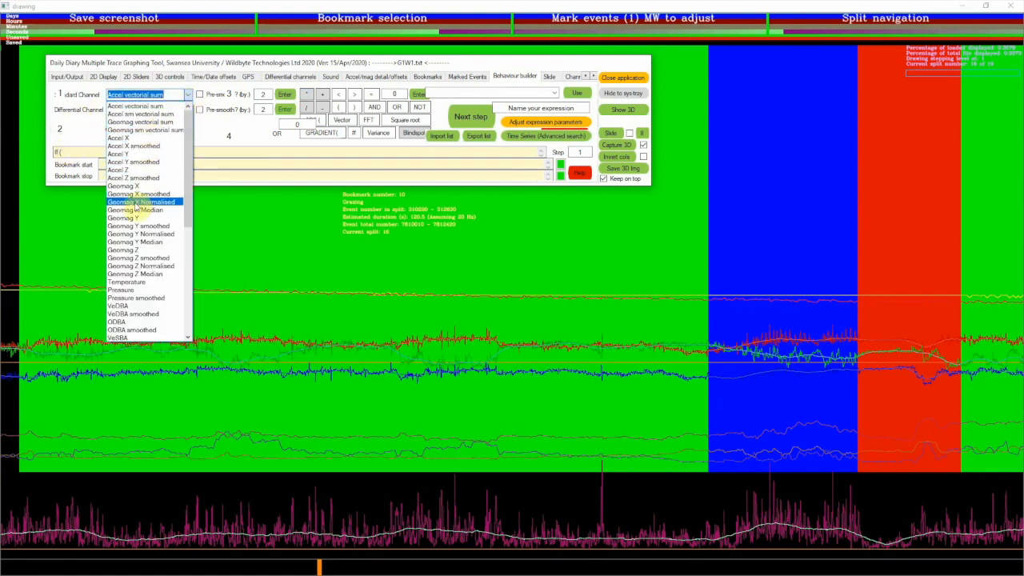
{"action": "left_click", "coordinate": [120, 313]}
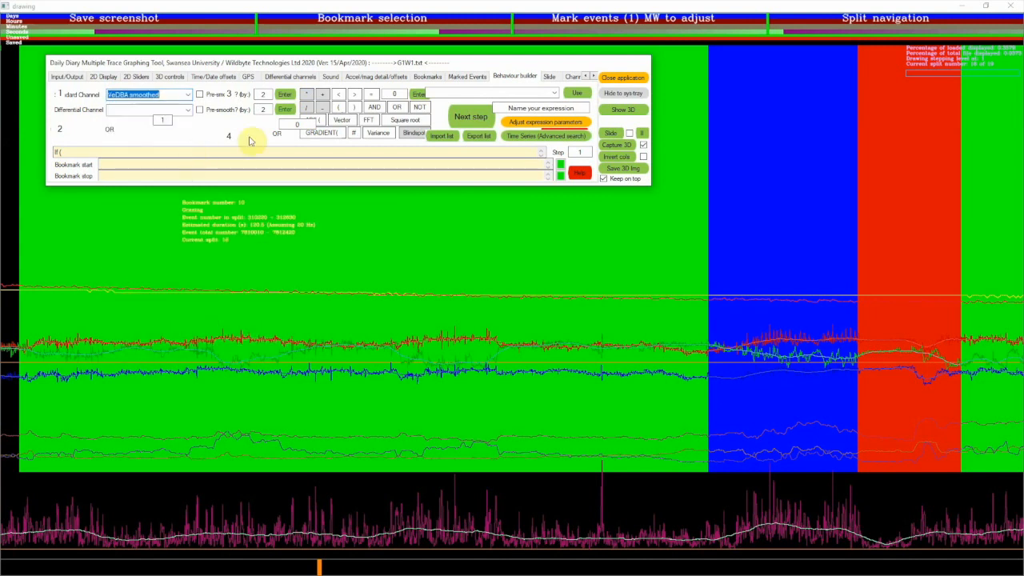
{"action": "left_click", "coordinate": [285, 95]}
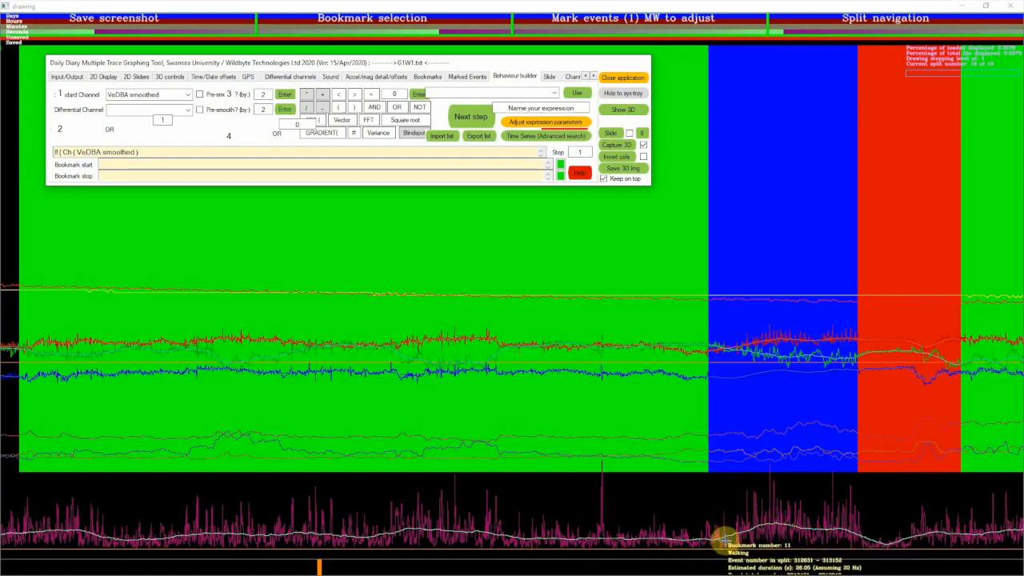
Examine the smoothed VeDBA values at points in the Grazing and Walking bookmarks to find a suitable threshold
{"action": "left_click", "coordinate": [709, 198]}
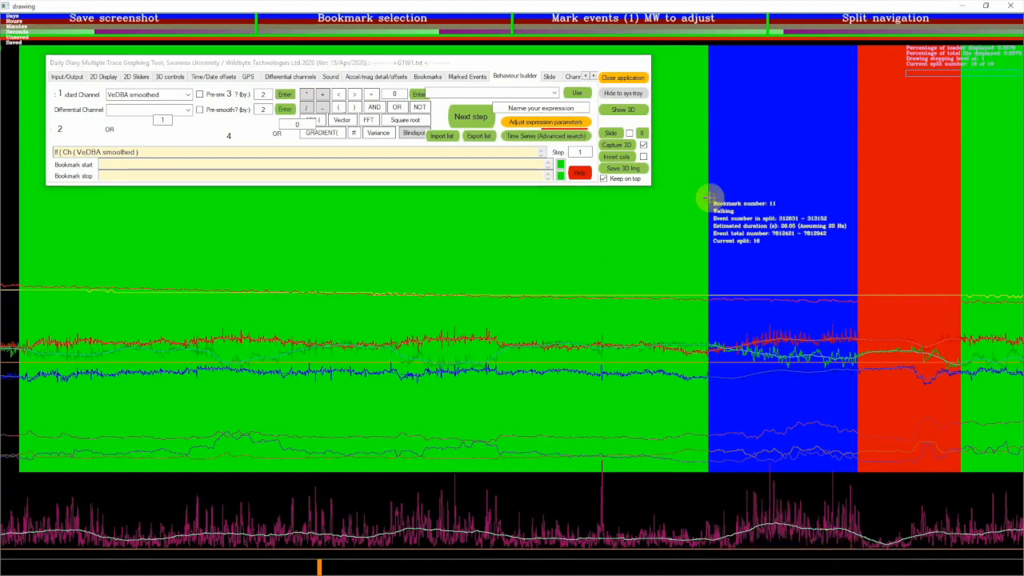
{"action": "left_click", "coordinate": [465, 265]}
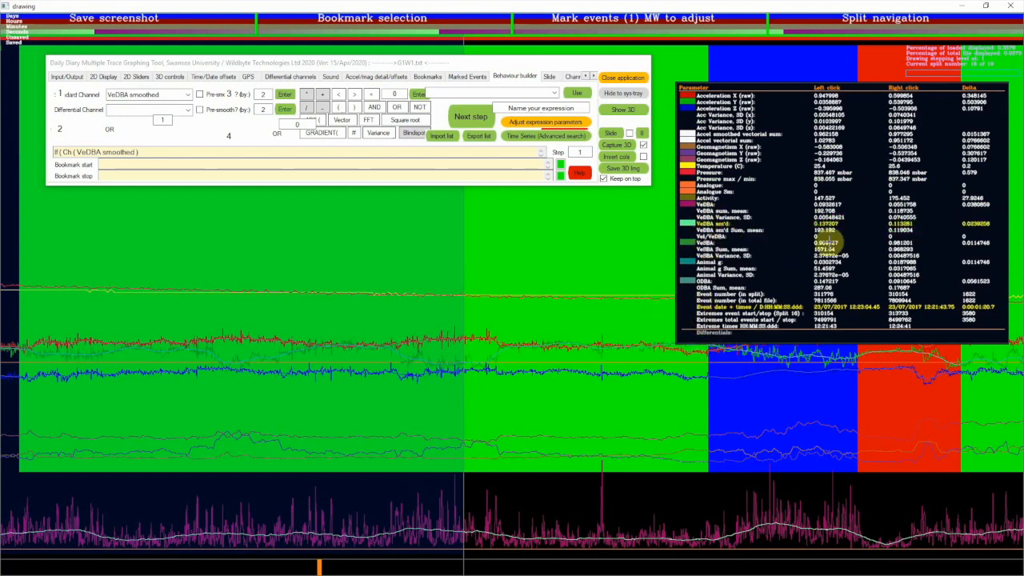
{"action": "left_click", "coordinate": [210, 411]}
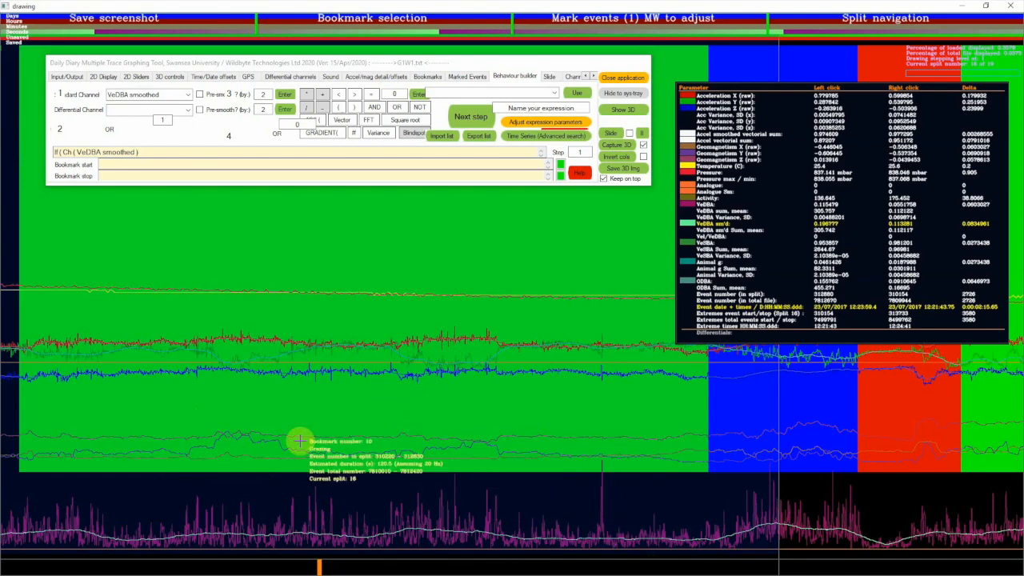
{"action": "mouse_move", "coordinate": [282, 438]}
{"action": "left_mouse_down"}
{"action": "mouse_move", "coordinate": [459, 484]}
{"action": "mouse_move", "coordinate": [566, 488]}
{"action": "mouse_move", "coordinate": [421, 488]}
{"action": "mouse_move", "coordinate": [312, 473]}
{"action": "mouse_move", "coordinate": [417, 475]}
{"action": "mouse_move", "coordinate": [616, 521]}
{"action": "mouse_move", "coordinate": [779, 505]}
{"action": "mouse_move", "coordinate": [736, 507]}
{"action": "mouse_move", "coordinate": [740, 516]}
{"action": "left_mouse_up"}
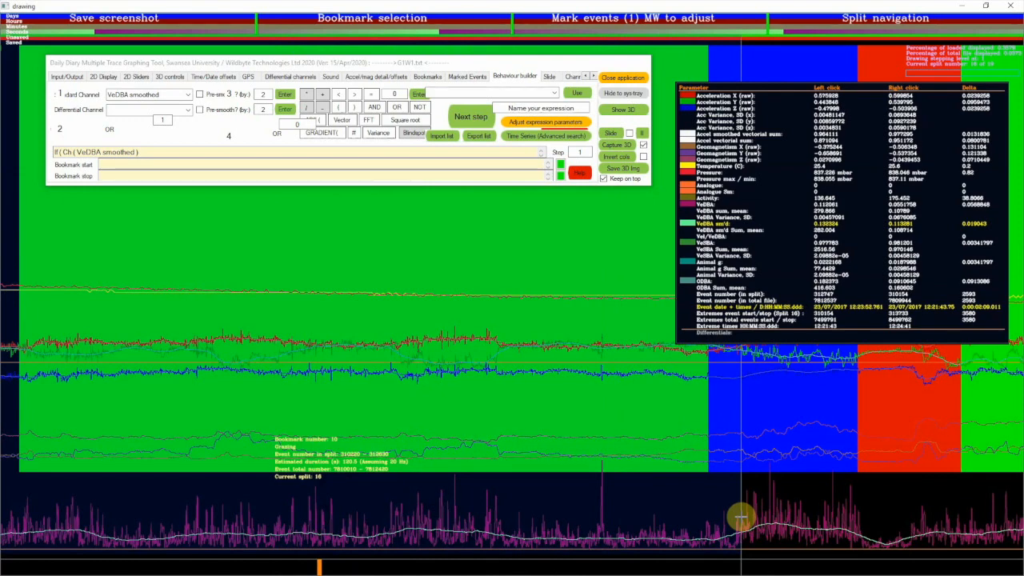
{"action": "left_click", "coordinate": [741, 516]}
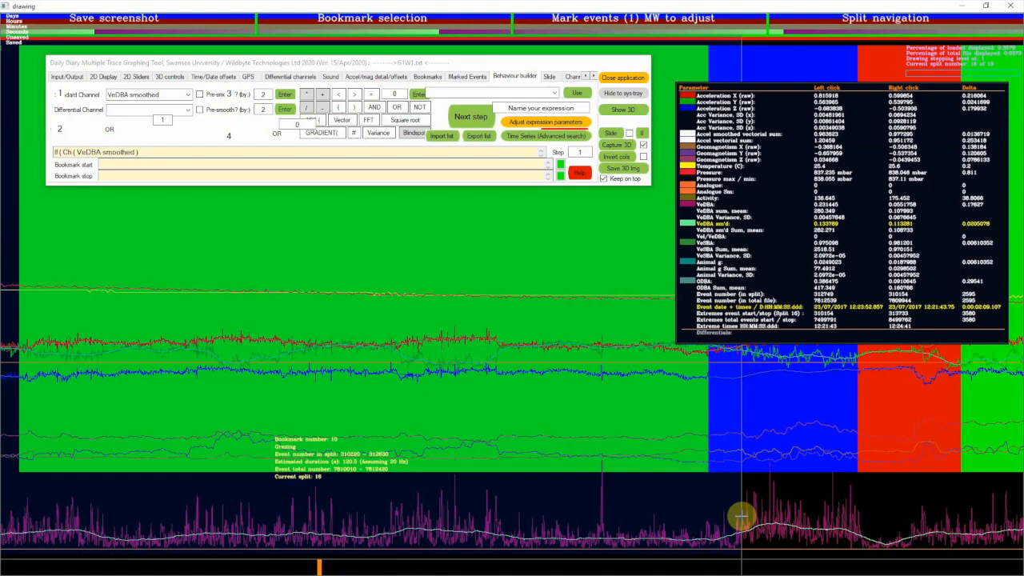
{"action": "mouse_move", "coordinate": [740, 516]}
{"action": "left_mouse_down"}
{"action": "mouse_move", "coordinate": [767, 518]}
{"action": "mouse_move", "coordinate": [715, 532]}
{"action": "mouse_move", "coordinate": [730, 529]}
{"action": "left_mouse_up"}
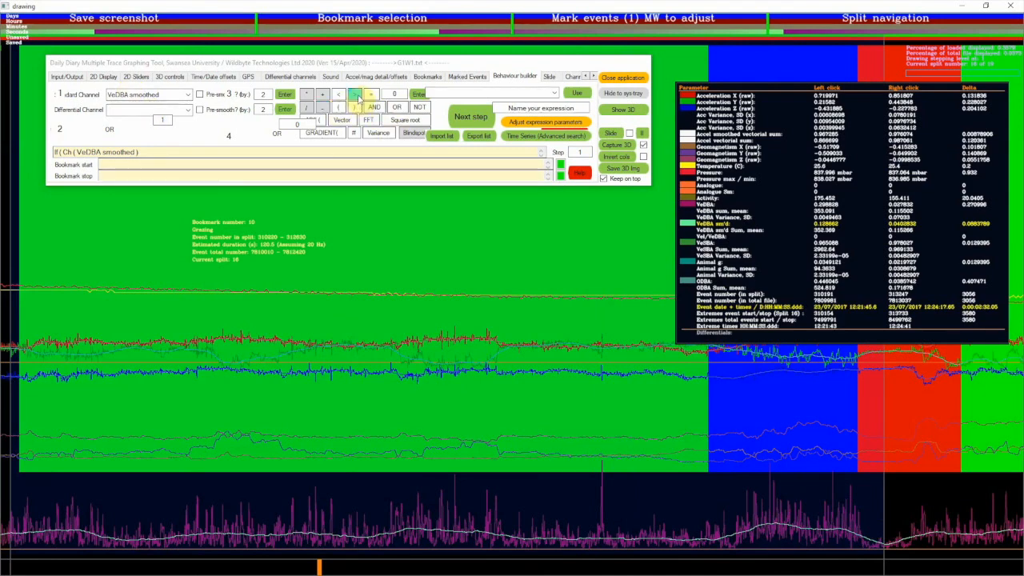
Complete the VeDBA smoothed condition with greater than 0.15 and a closing bracket
{"action": "left_click", "coordinate": [355, 95]}
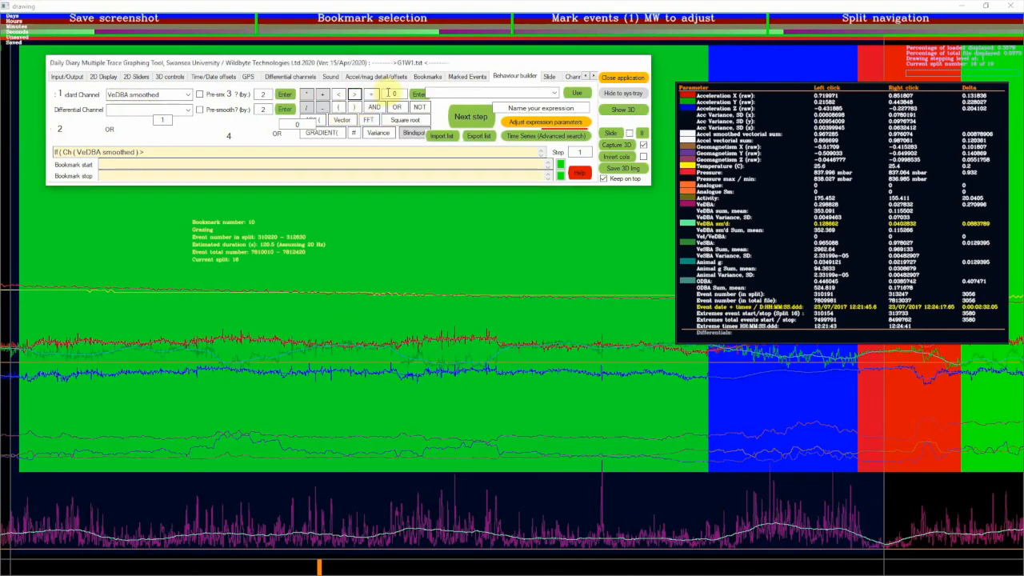
{"action": "left_click", "coordinate": [397, 94]}
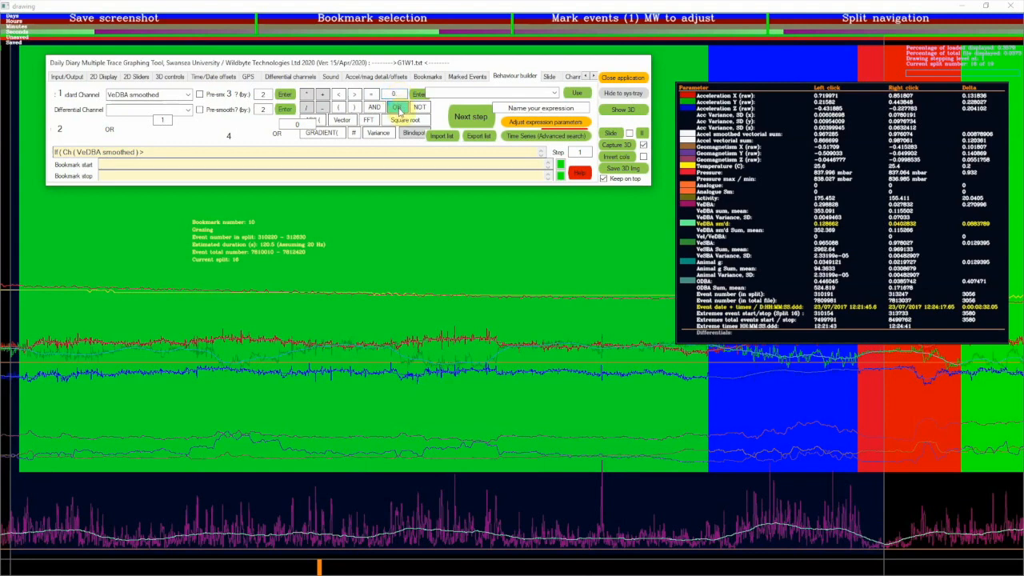
{"action": "type", "text": ".15"}
{"action": "left_click", "coordinate": [401, 94]}
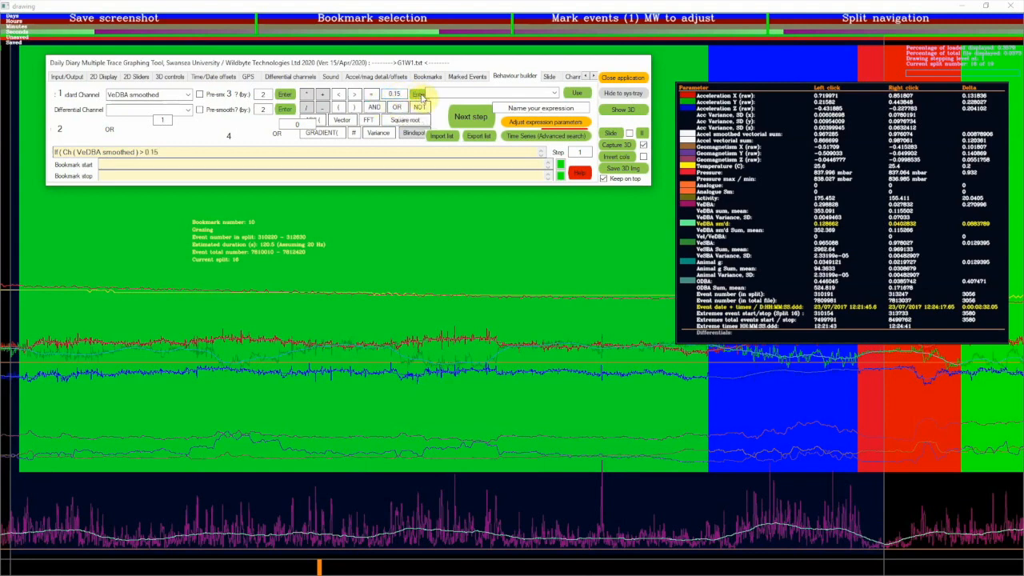
{"action": "left_click", "coordinate": [358, 108]}
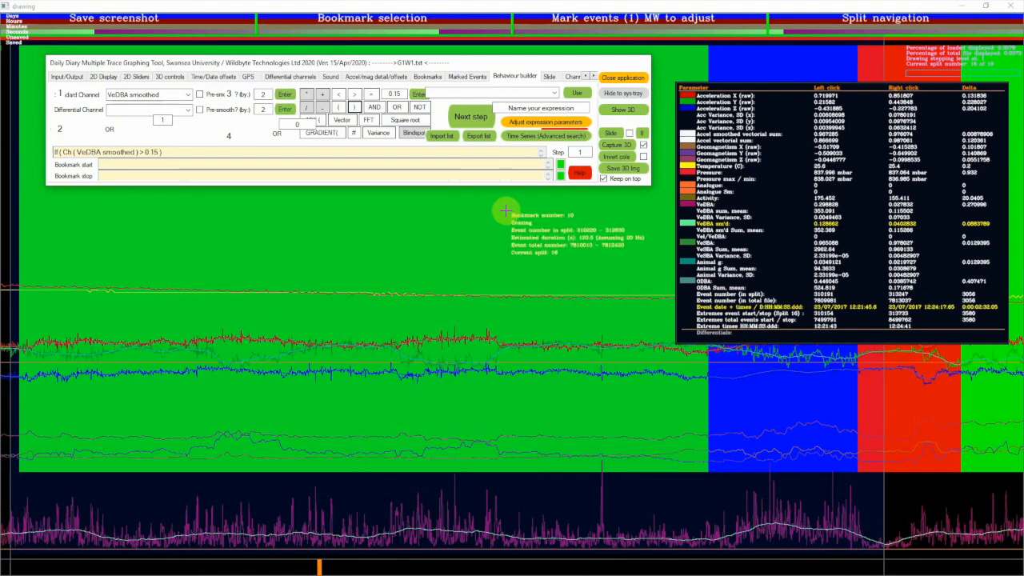
Finalise the expression to mark events with value 1 and evaluate it
{"action": "left_click", "coordinate": [471, 117]}
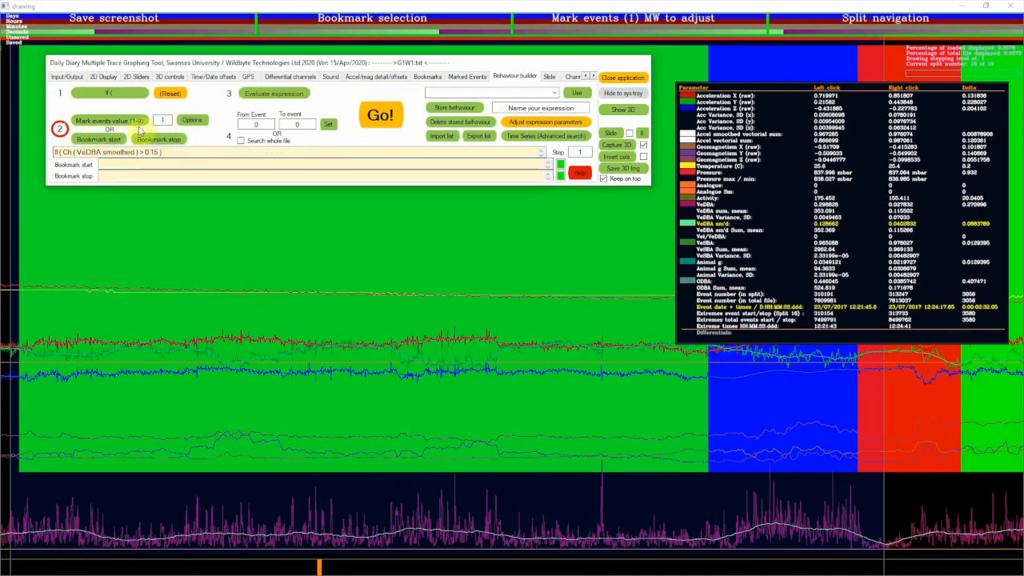
{"action": "left_click", "coordinate": [108, 121]}
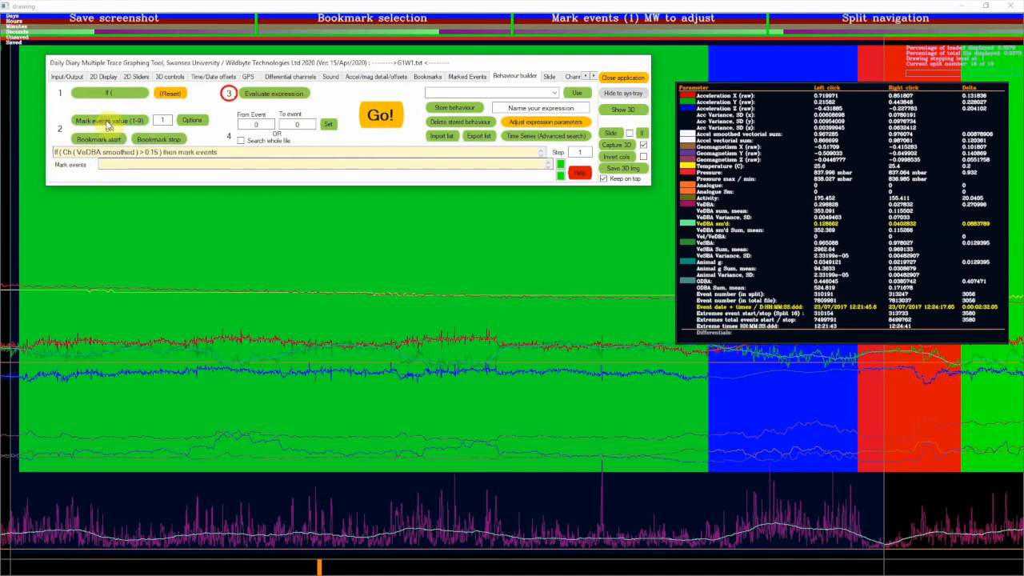
{"action": "left_click", "coordinate": [259, 100]}
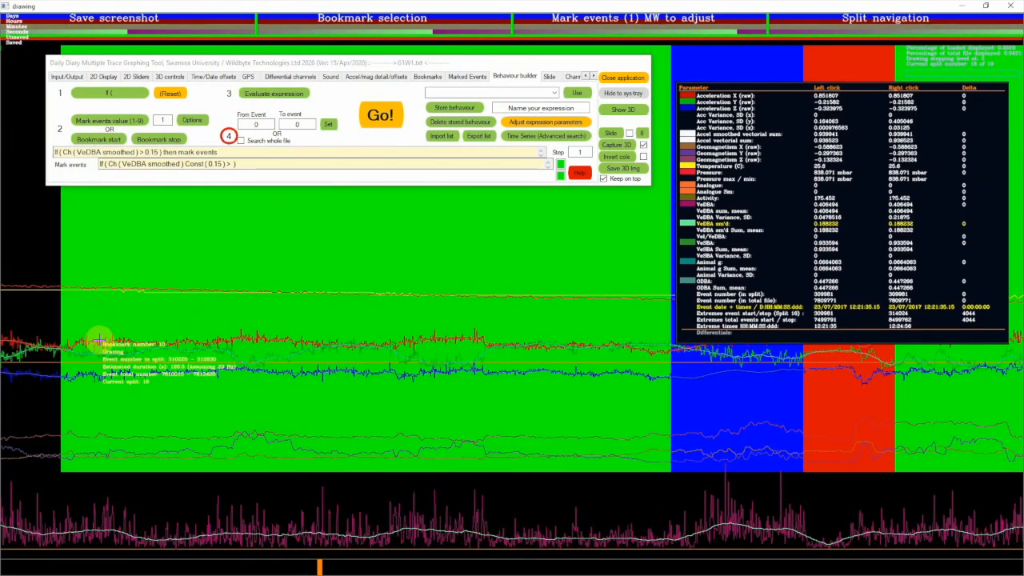
Mark the bookmarked section, set it as the search range from event 310136 to 313603, and run the expression
{"action": "mouse_move", "coordinate": [39, 362]}
{"action": "left_mouse_down"}
{"action": "mouse_move", "coordinate": [825, 334]}
{"action": "mouse_move", "coordinate": [914, 365]}
{"action": "left_mouse_up"}
{"action": "left_click", "coordinate": [327, 125]}
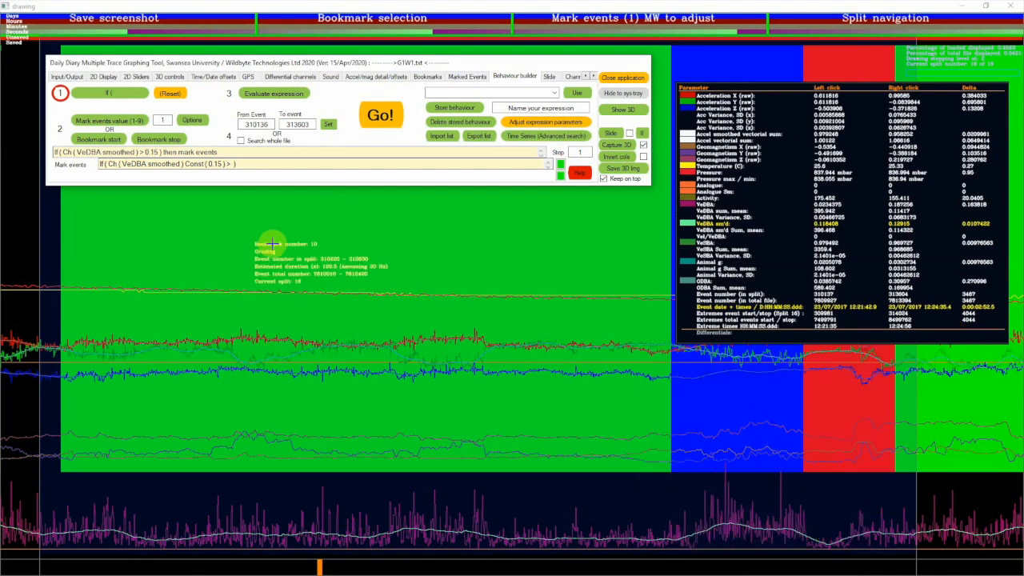
{"action": "left_click", "coordinate": [387, 118]}
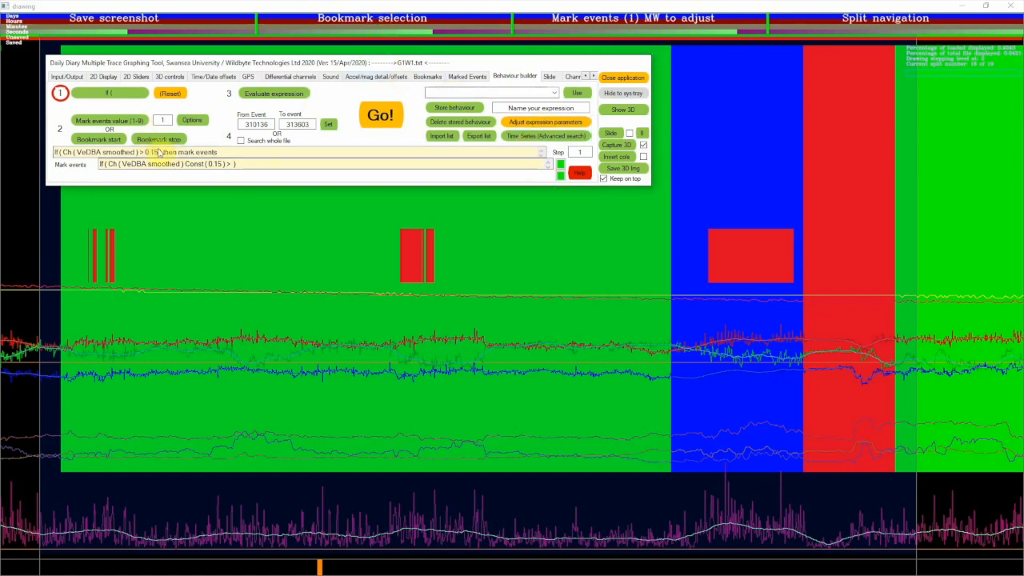
Adjust the expression's constant to 0.16, then run the expression with a mark events value of 4
{"action": "left_click", "coordinate": [528, 125]}
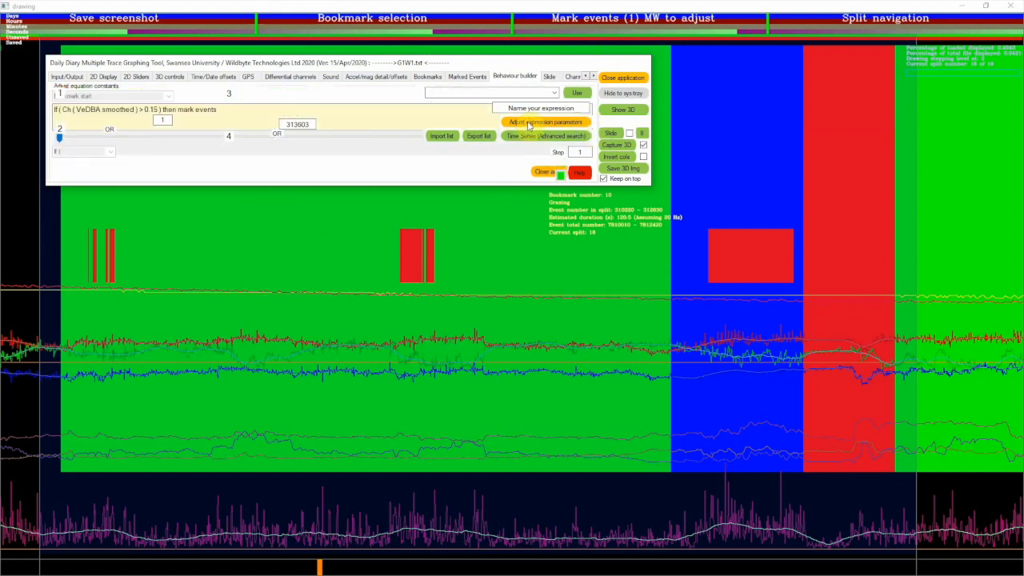
{"action": "left_click_drag", "start_coordinate": [60, 138], "coordinate": [251, 149]}
{"action": "left_click_drag", "start_coordinate": [320, 150], "coordinate": [331, 141]}
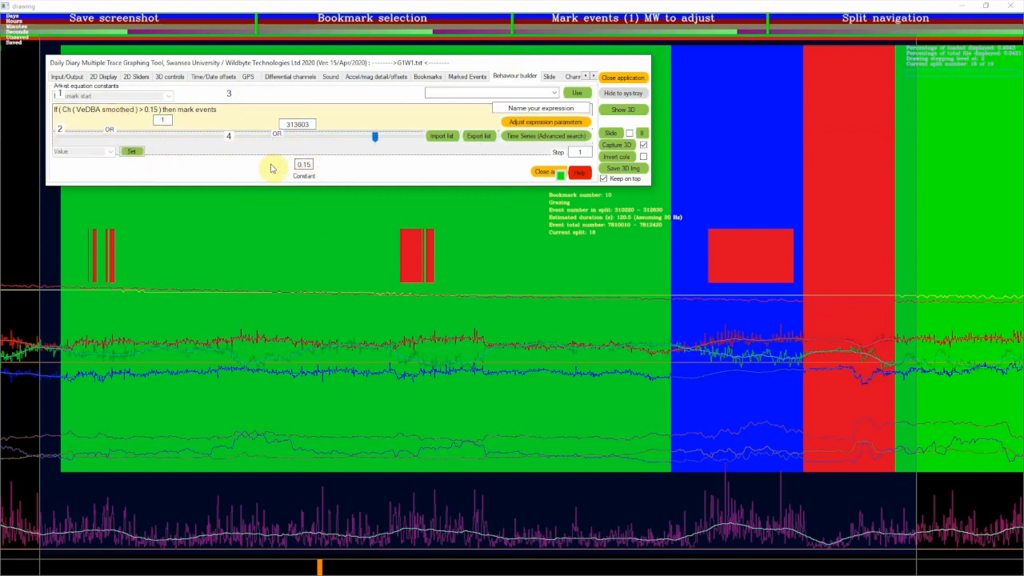
{"action": "left_click", "coordinate": [312, 165]}
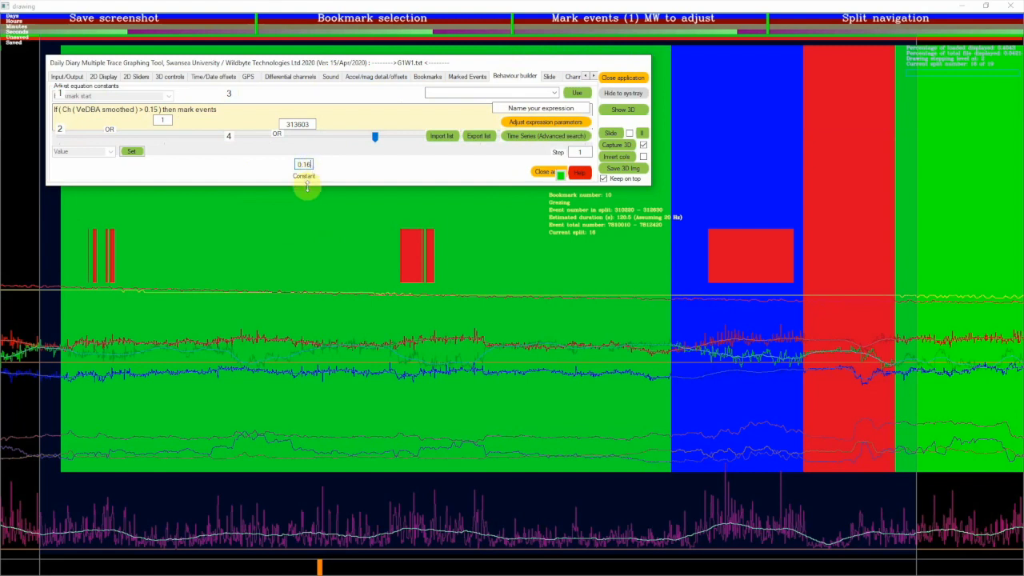
{"action": "left_click", "coordinate": [132, 152]}
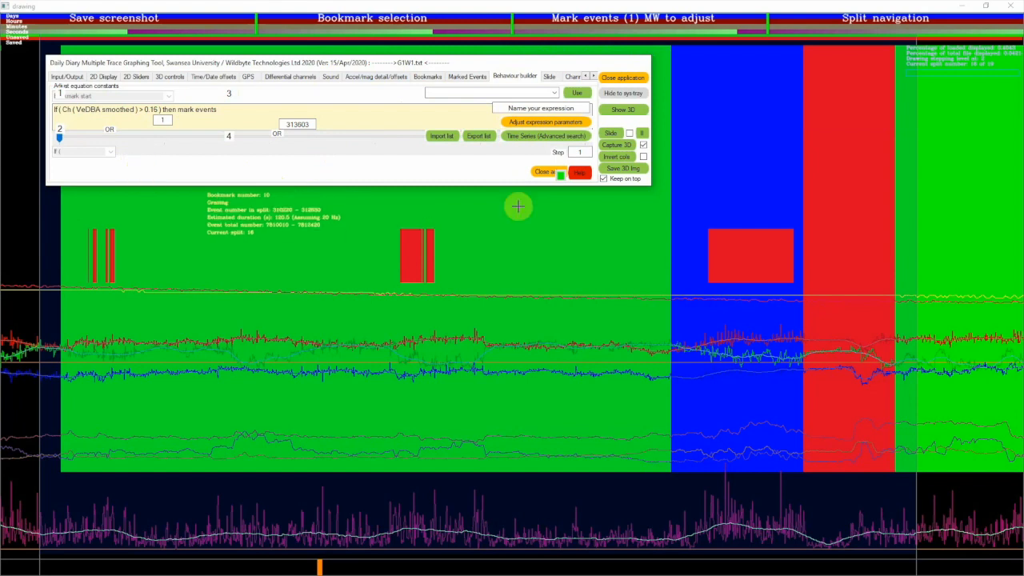
{"action": "left_click", "coordinate": [546, 172]}
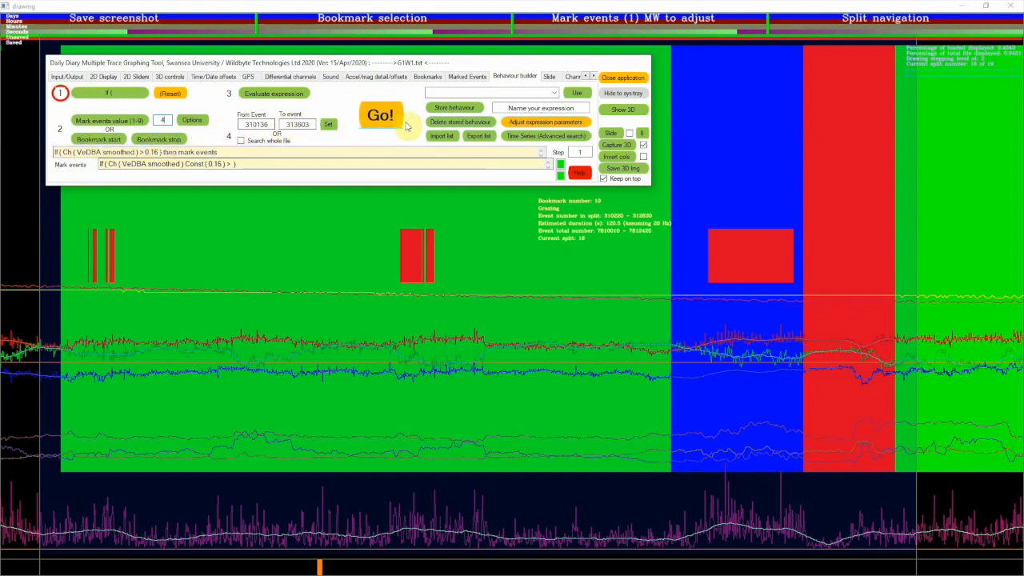
{"action": "left_click", "coordinate": [380, 117]}
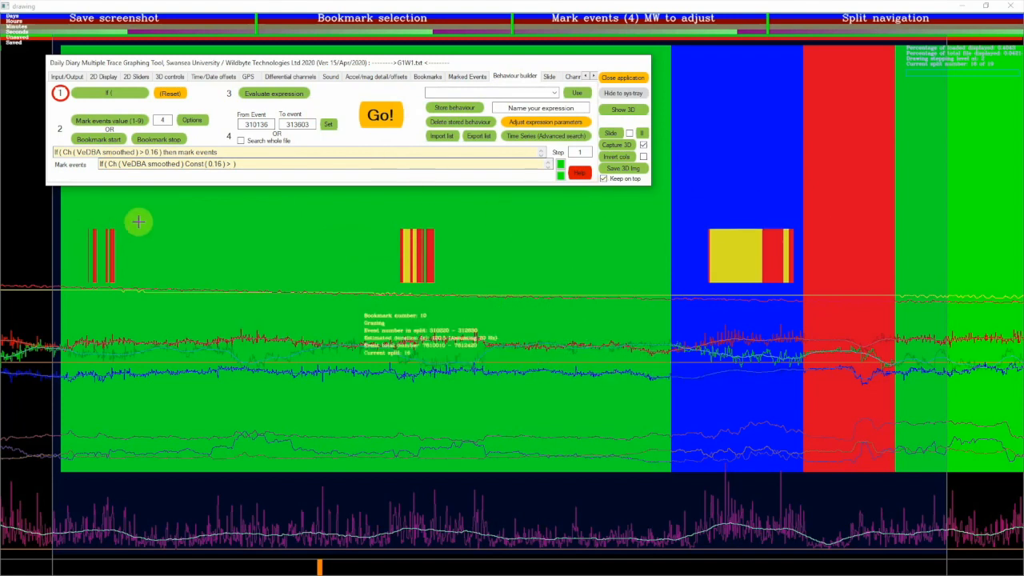
Clear all marked events in the whole file and rerun the expression with mark value 4
{"action": "left_click", "coordinate": [468, 77]}
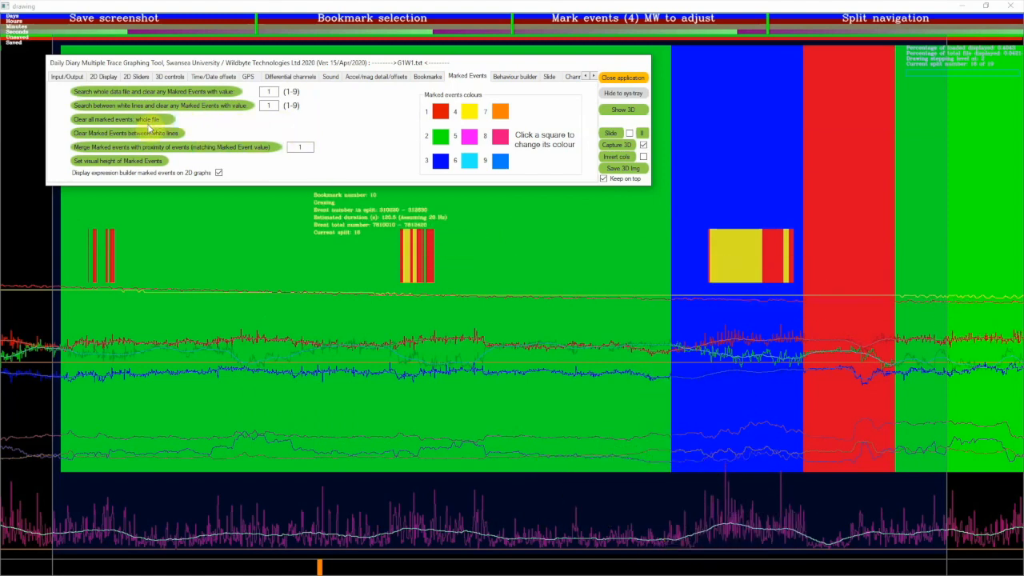
{"action": "left_click", "coordinate": [155, 123]}
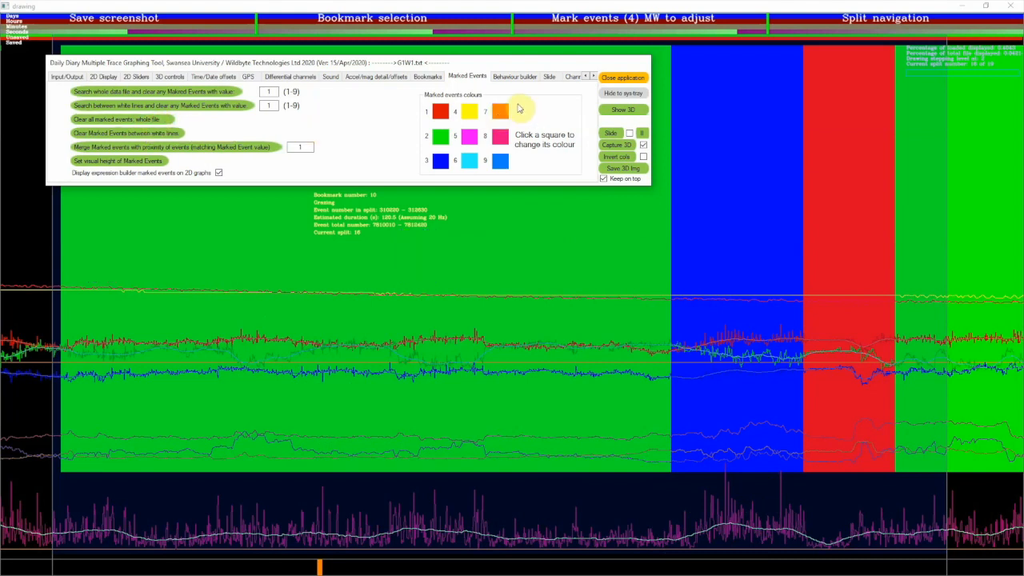
{"action": "left_click", "coordinate": [510, 77]}
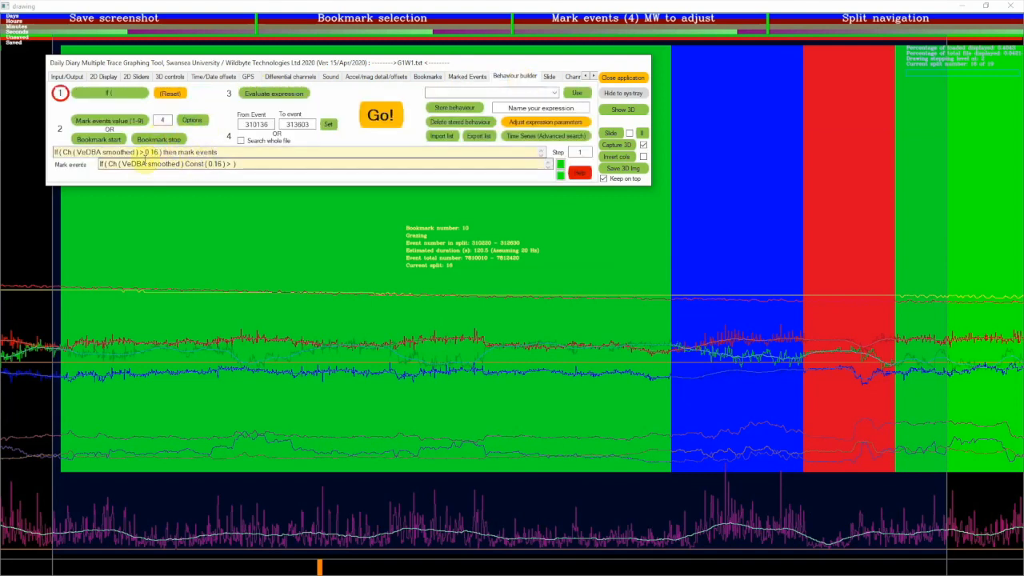
{"action": "left_click", "coordinate": [392, 121]}
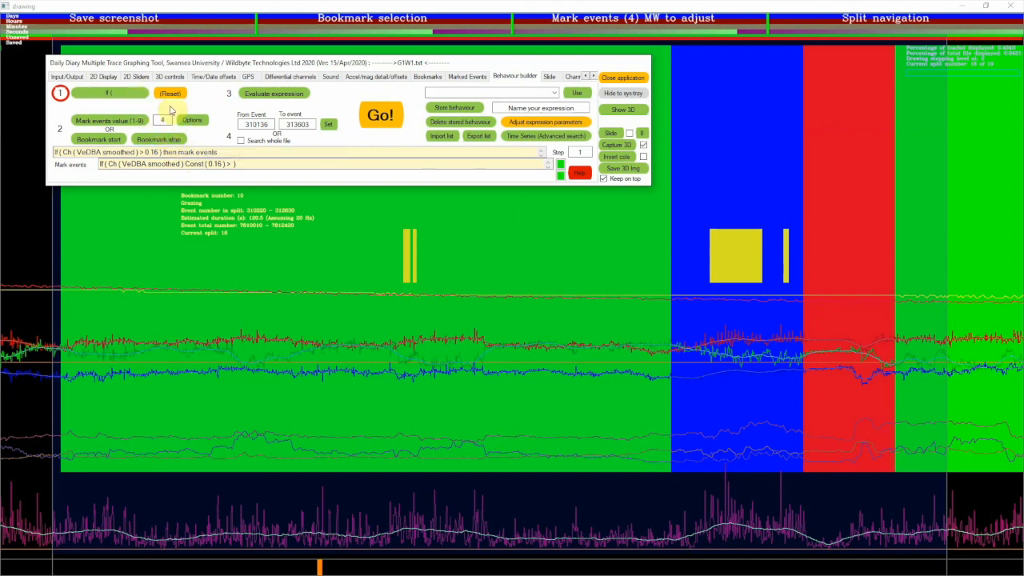
{"action": "left_click", "coordinate": [474, 75]}
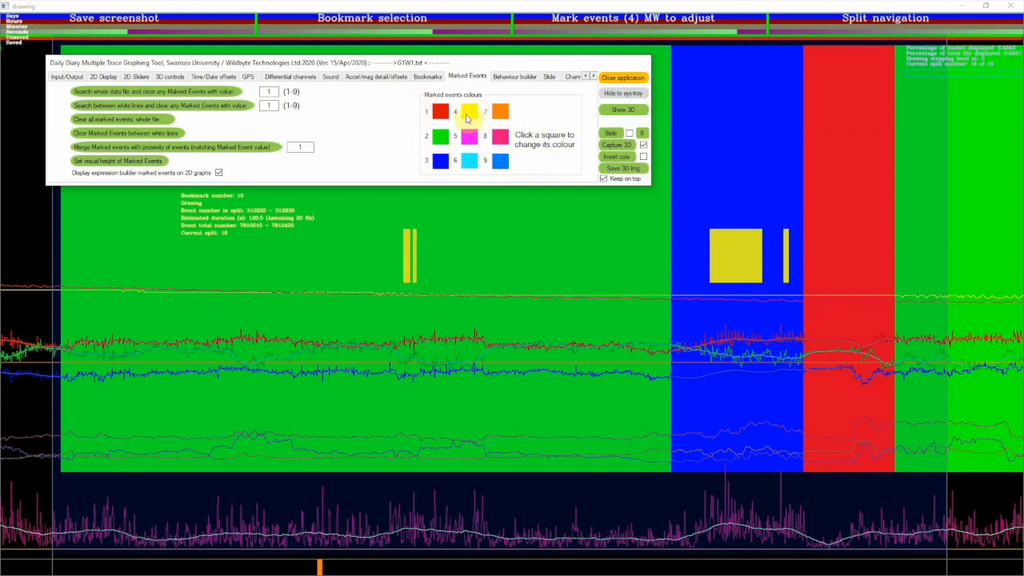
{"action": "left_click", "coordinate": [513, 77]}
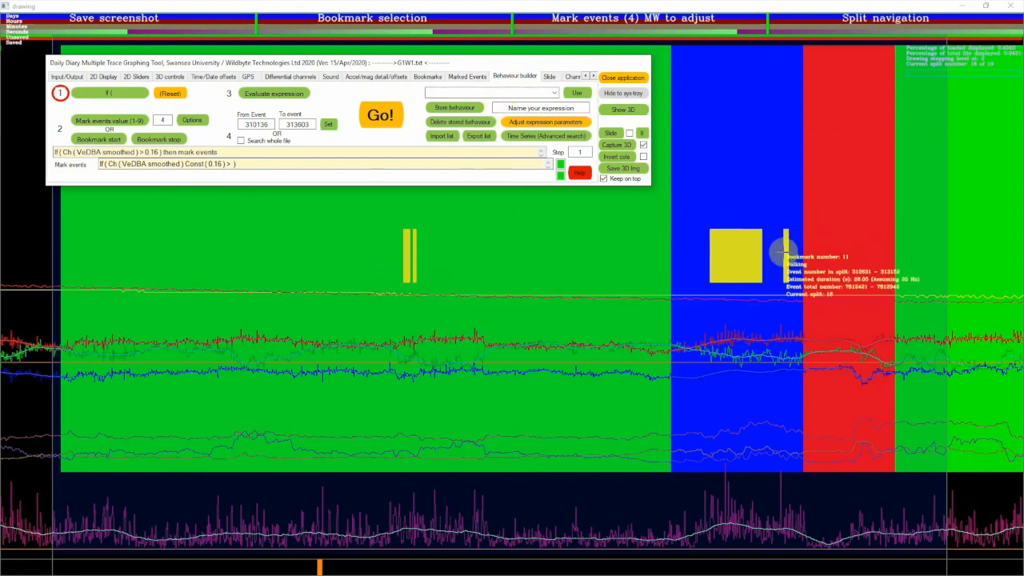
Name the expression "Moving v1", store it as a behaviour and select it among the stored behaviours
{"action": "left_click_drag", "start_coordinate": [574, 106], "coordinate": [495, 114]}
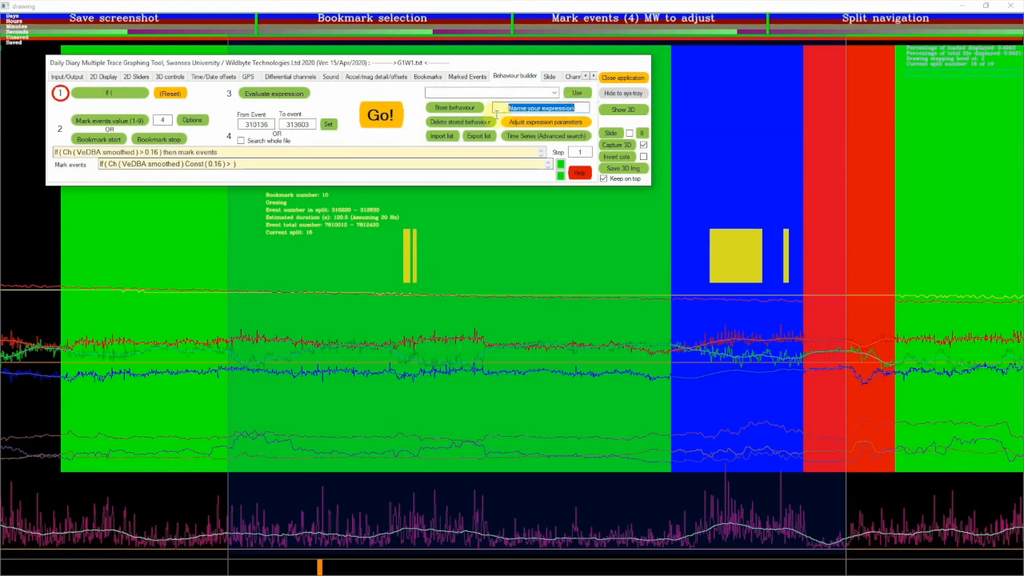
{"action": "type", "text": "Moving"}
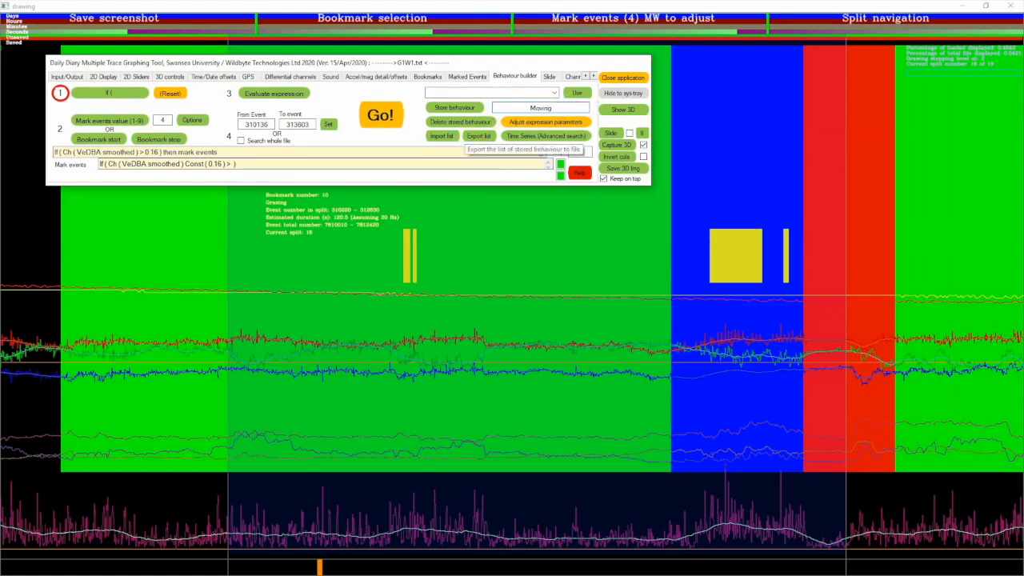
{"action": "type", "text": " v1"}
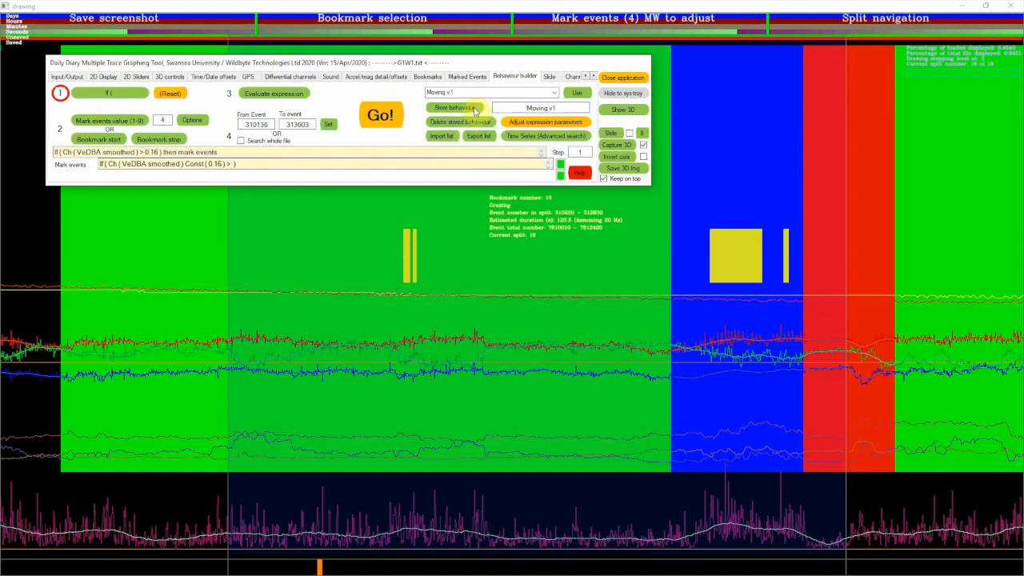
{"action": "left_click", "coordinate": [553, 94]}
{"action": "left_click", "coordinate": [538, 103]}
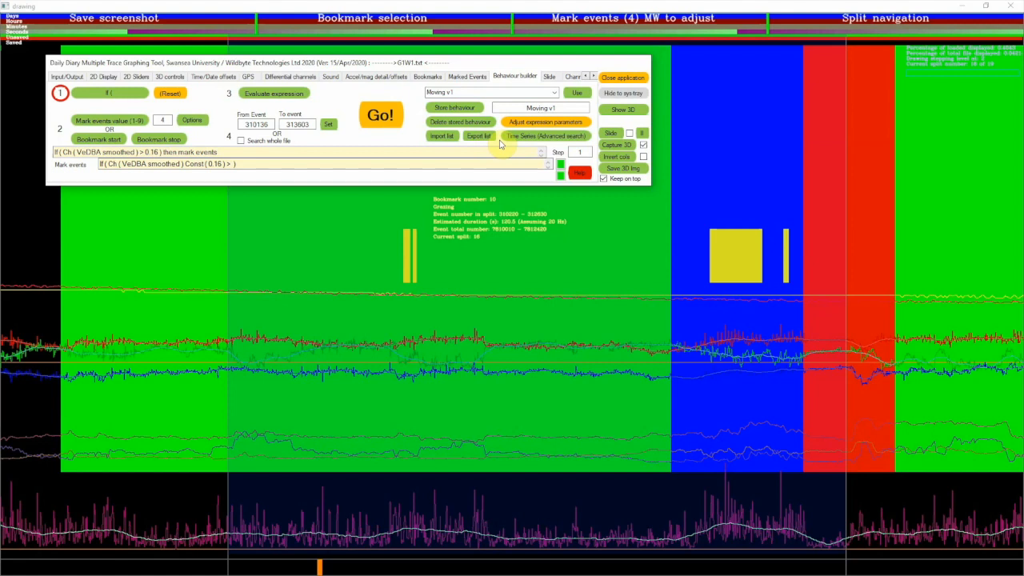
Clear the yellow marked events from the traces and return to the behaviour builder
{"action": "left_click", "coordinate": [786, 386]}
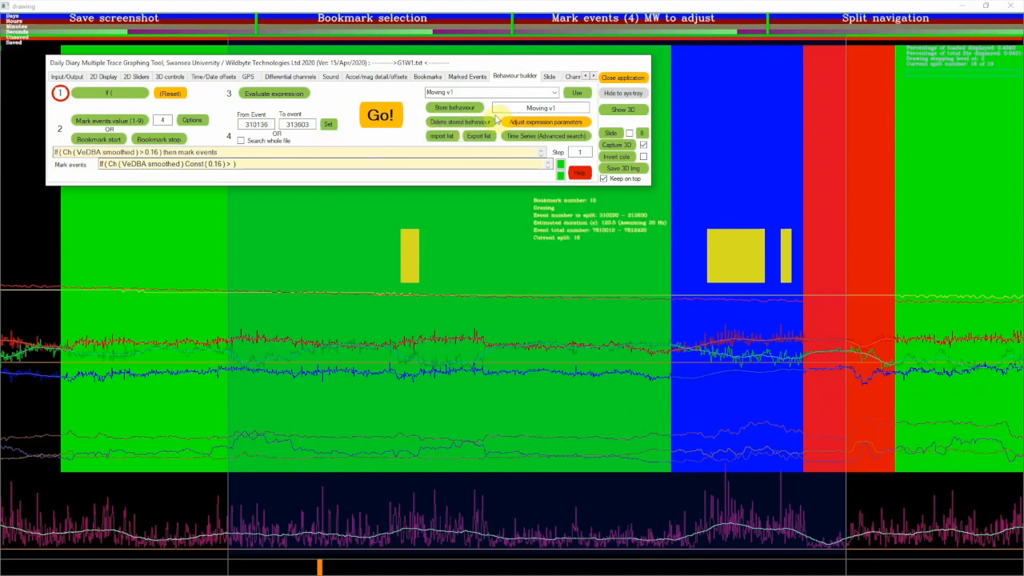
{"action": "left_click", "coordinate": [470, 78]}
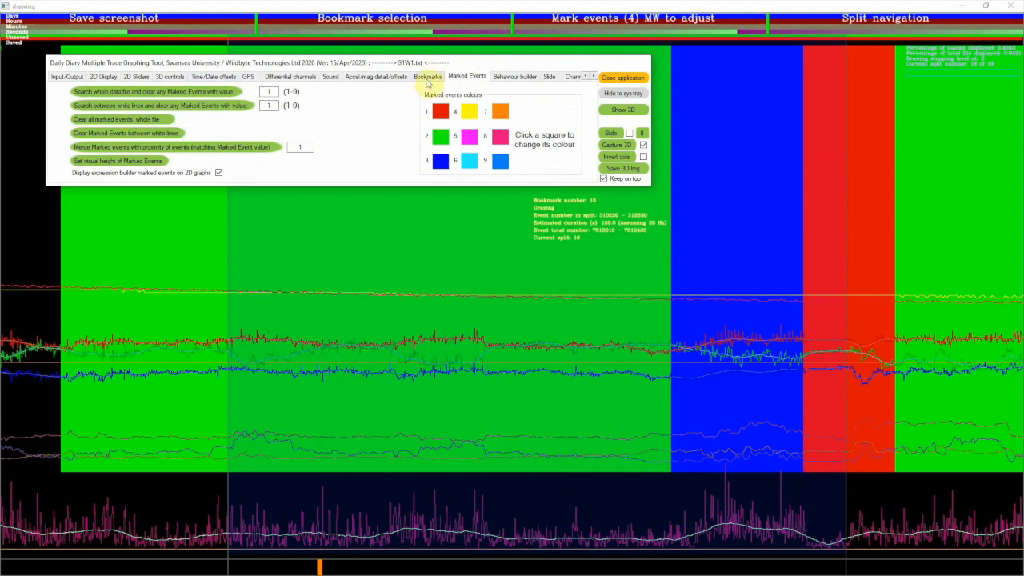
{"action": "left_click", "coordinate": [515, 76]}
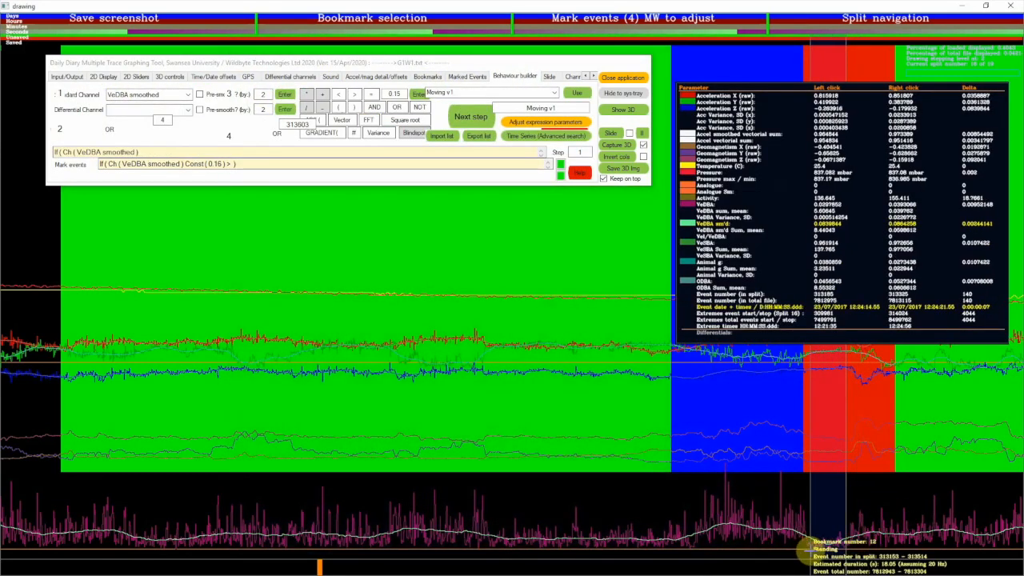
Build an expression for VeDBA smoothed less than 0.07, evaluate it and run it with mark events value 5
{"action": "left_click", "coordinate": [338, 94]}
{"action": "left_click", "coordinate": [400, 95]}
{"action": "key", "text": "BackSpace"}
{"action": "key", "text": "BackSpace"}
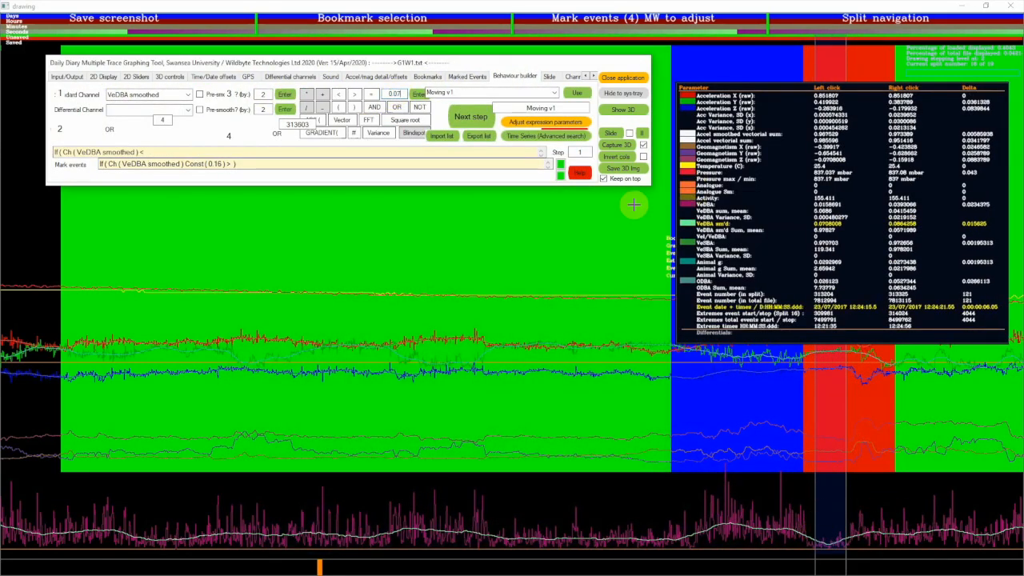
{"action": "type", "text": "07"}
{"action": "left_click", "coordinate": [418, 94]}
{"action": "left_click", "coordinate": [470, 117]}
{"action": "left_click", "coordinate": [115, 121]}
{"action": "left_click", "coordinate": [274, 94]}
{"action": "scroll", "coordinate": [162, 120], "scroll_direction": "up", "scroll_amount": 1}
{"action": "left_click", "coordinate": [380, 114]}
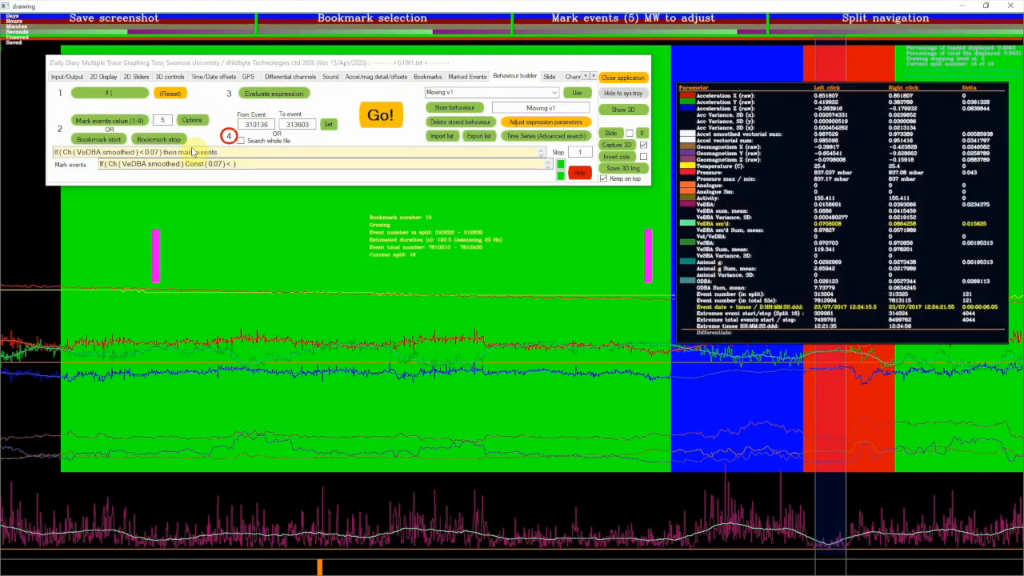
Try to build an expression for VeDBA smoothed less than 0.16 AND greater than 0.7 with mark value 6
{"action": "left_click", "coordinate": [111, 94]}
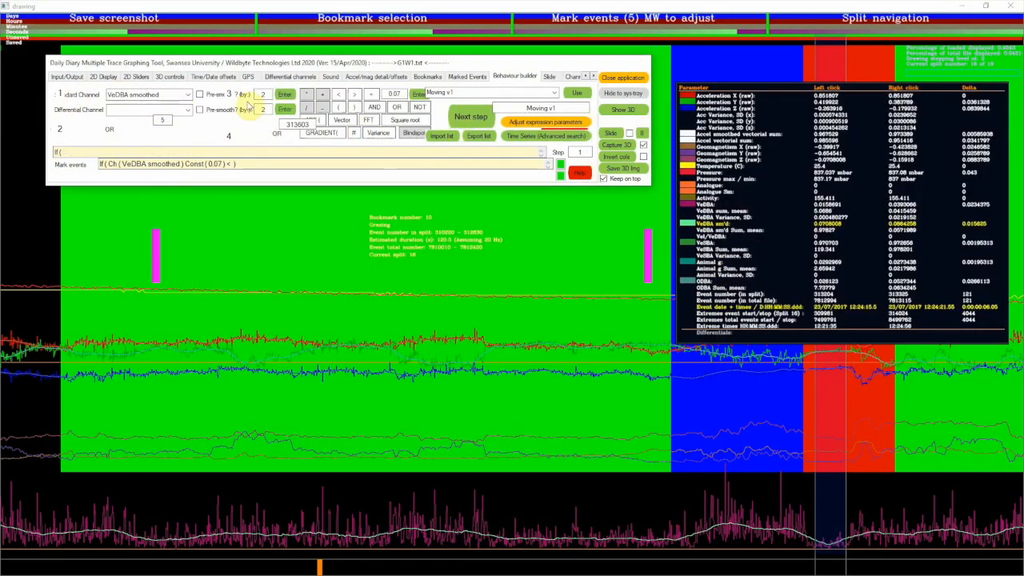
{"action": "left_click", "coordinate": [284, 94]}
{"action": "left_click", "coordinate": [338, 94]}
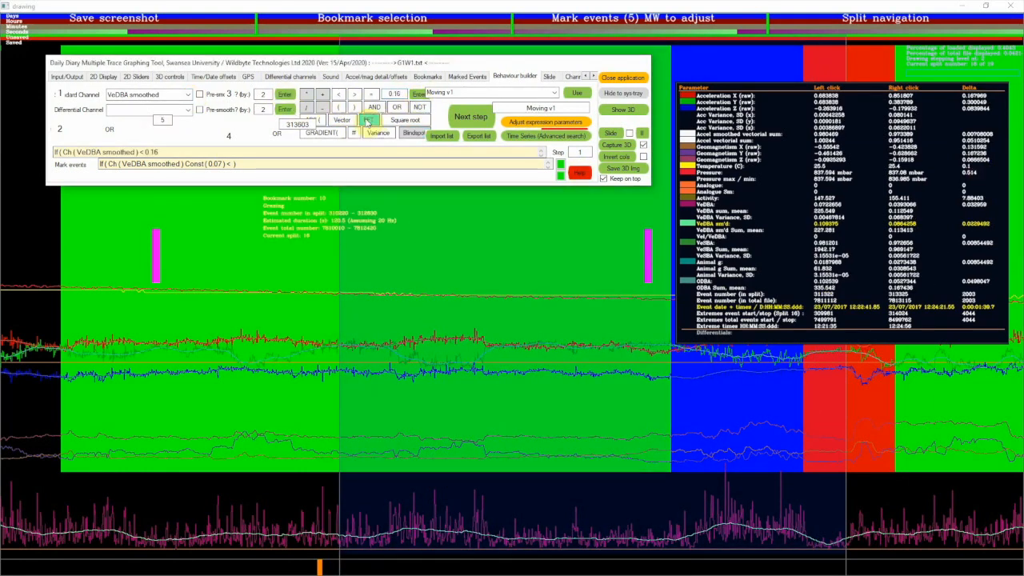
{"action": "left_click", "coordinate": [353, 94]}
{"action": "left_click", "coordinate": [418, 96]}
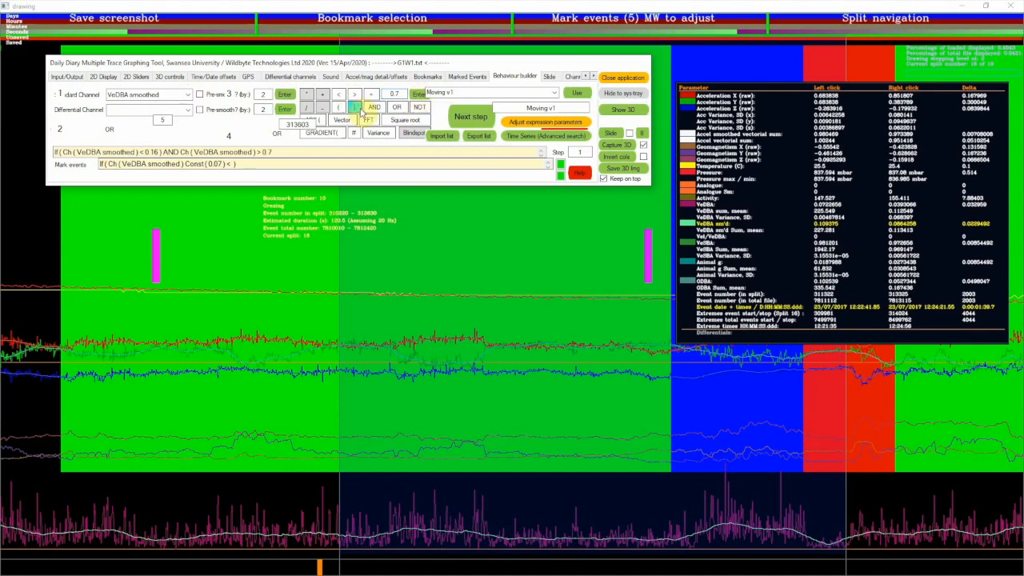
{"action": "left_click", "coordinate": [355, 107]}
{"action": "left_click", "coordinate": [470, 117]}
{"action": "left_click", "coordinate": [142, 121]}
{"action": "left_click", "coordinate": [263, 95]}
{"action": "left_click", "coordinate": [588, 333]}
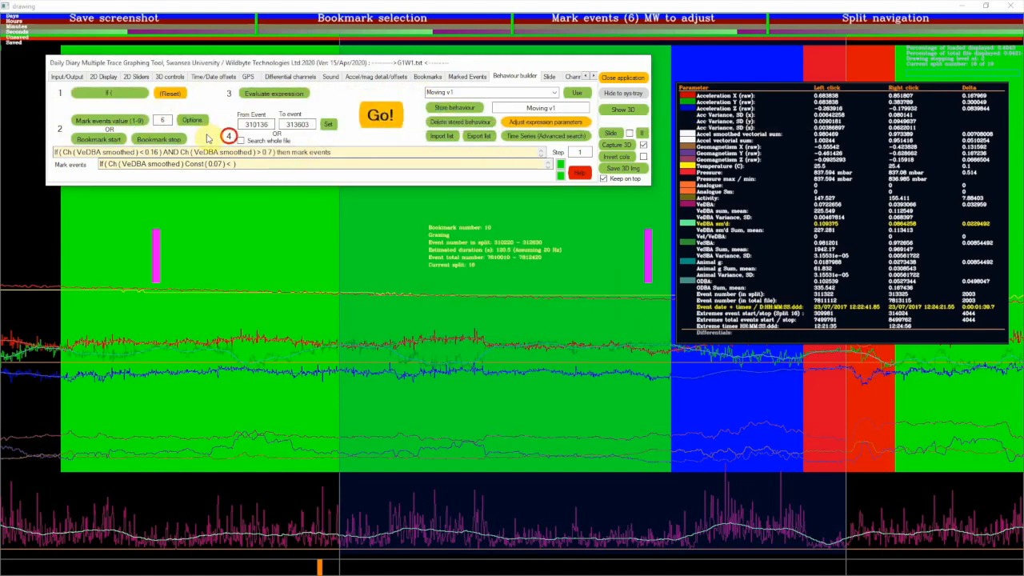
Restart the expression with an extra opening bracket and the bracketed condition VeDBA smoothed greater than 0.7
{"action": "left_click", "coordinate": [110, 93]}
{"action": "left_click", "coordinate": [339, 107]}
{"action": "left_click", "coordinate": [284, 95]}
{"action": "left_click", "coordinate": [355, 94]}
{"action": "left_click", "coordinate": [418, 96]}
{"action": "left_click", "coordinate": [355, 108]}
Add an AND condition requiring VeDBA smoothed less than 0.16 and close the bracket
{"action": "left_click", "coordinate": [374, 108]}
{"action": "left_click", "coordinate": [188, 96]}
{"action": "left_click", "coordinate": [284, 95]}
{"action": "left_click", "coordinate": [339, 94]}
{"action": "double_click", "coordinate": [400, 95]}
{"action": "type", "text": "0.16"}
{"action": "left_click", "coordinate": [417, 95]}
{"action": "left_click", "coordinate": [355, 108]}
Finalise the two-condition expression to mark events with value 6, evaluate it and run it
{"action": "left_click", "coordinate": [470, 117]}
{"action": "left_click", "coordinate": [143, 121]}
{"action": "left_click", "coordinate": [266, 99]}
{"action": "left_click", "coordinate": [382, 115]}
Correct the expression's lower VeDBA smoothed constant to 0.07 and rerun the search
{"action": "left_click", "coordinate": [155, 151]}
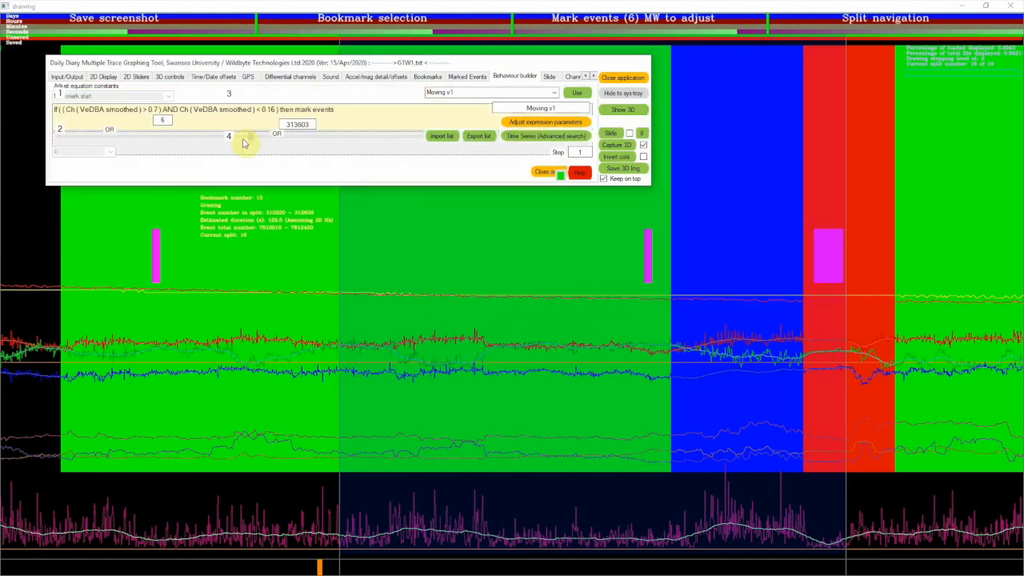
{"action": "left_click", "coordinate": [305, 165]}
{"action": "type", "text": "0"}
{"action": "left_click", "coordinate": [545, 172]}
{"action": "left_click", "coordinate": [382, 114]}
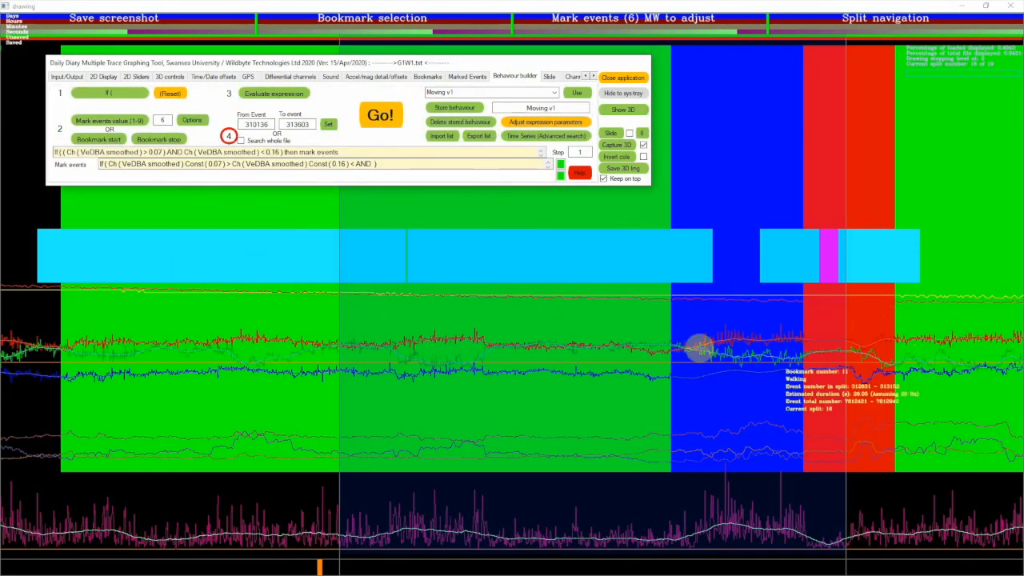
Name the two-condition expression "Grazing v1" and store it as a behaviour
{"action": "triple_click", "coordinate": [540, 107]}
{"action": "type", "text": "Graz"}
{"action": "left_click", "coordinate": [449, 108]}
Build a new expression marking events where VeDBA smoothed is less than 0.07, and evaluate it
{"action": "left_click", "coordinate": [109, 93]}
{"action": "left_click", "coordinate": [286, 94]}
{"action": "left_click", "coordinate": [336, 94]}
{"action": "left_click", "coordinate": [418, 95]}
{"action": "left_click", "coordinate": [457, 118]}
{"action": "left_click", "coordinate": [128, 122]}
{"action": "left_click", "coordinate": [272, 94]}
Set the mark events value to 4 and run the low-VeDBA expression
{"action": "left_click_drag", "start_coordinate": [167, 120], "coordinate": [153, 124]}
{"action": "type", "text": "4"}
{"action": "left_click", "coordinate": [373, 117]}
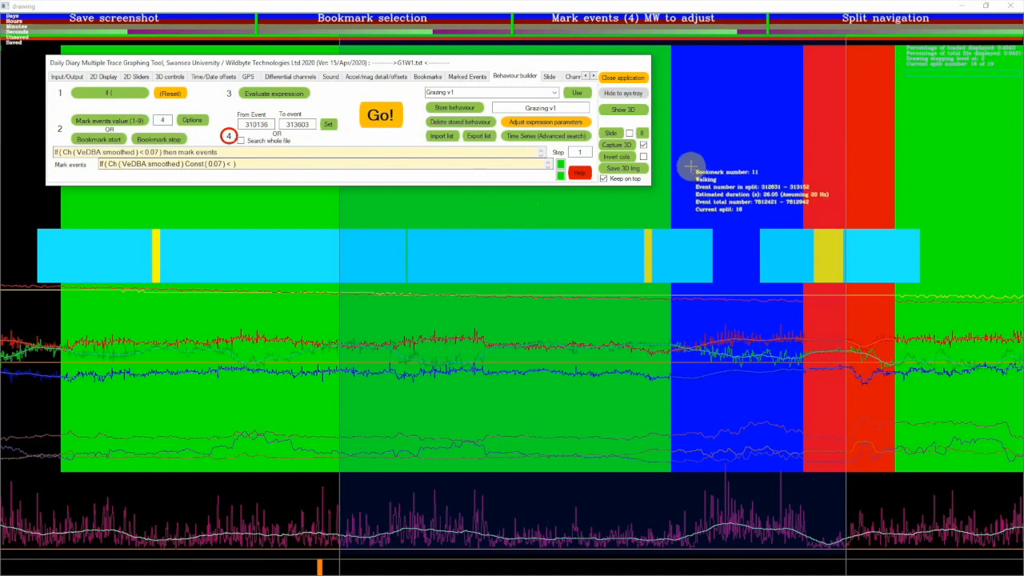
Name the low-VeDBA expression "Resting v1" and store it as a behaviour
{"action": "left_click_drag", "start_coordinate": [562, 108], "coordinate": [510, 125]}
{"action": "type", "text": "Resti"}
{"action": "left_click", "coordinate": [461, 111]}
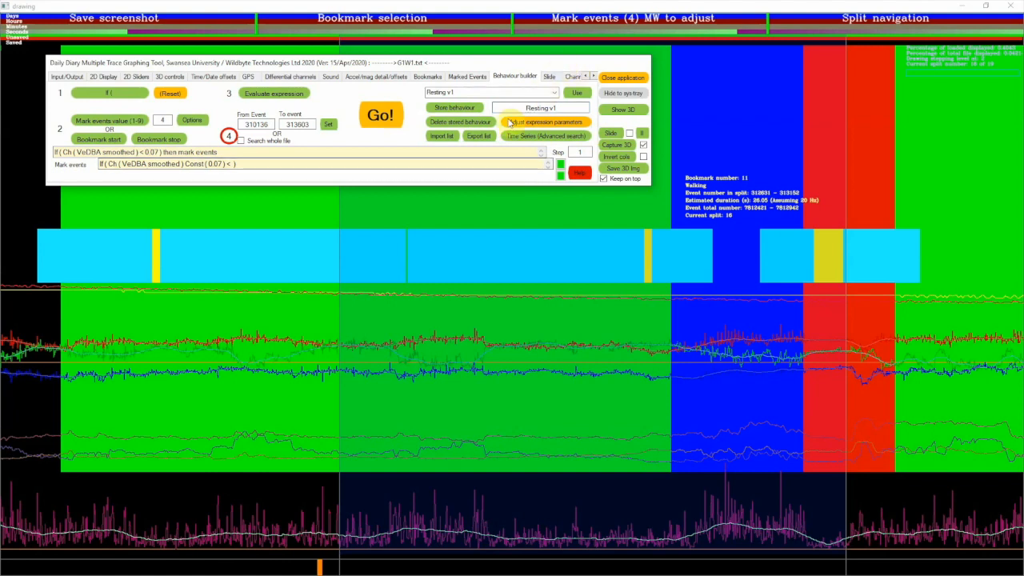
Load the stored "Resting v1" behaviour and set its mark events value to 1
{"action": "left_click", "coordinate": [555, 92]}
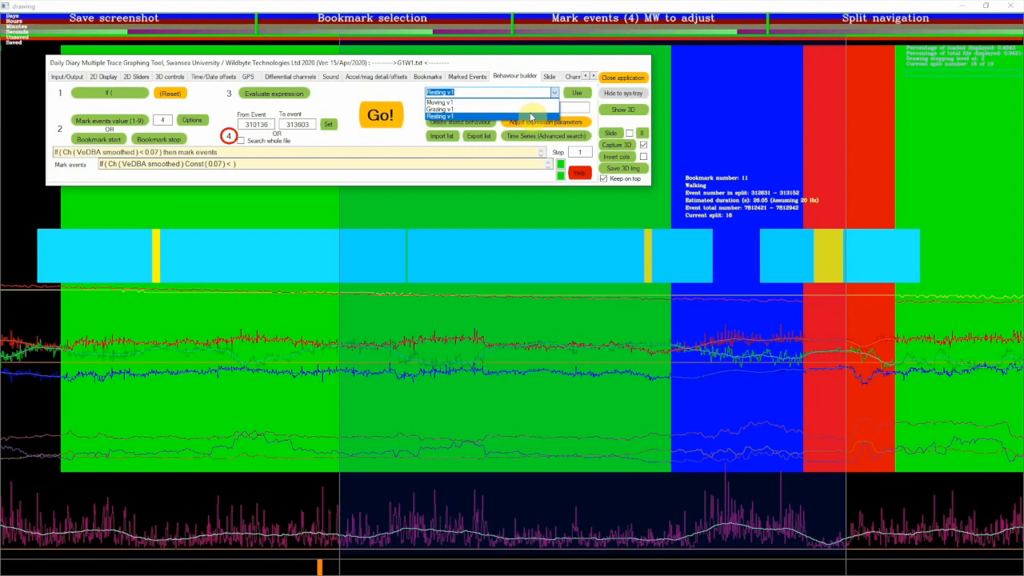
{"action": "left_click", "coordinate": [530, 116]}
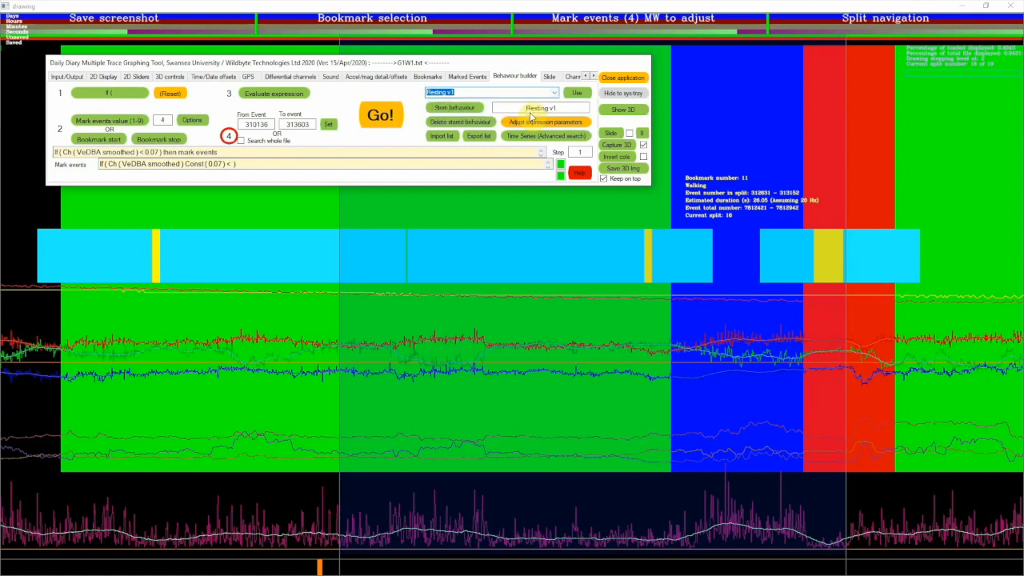
{"action": "left_click", "coordinate": [582, 93]}
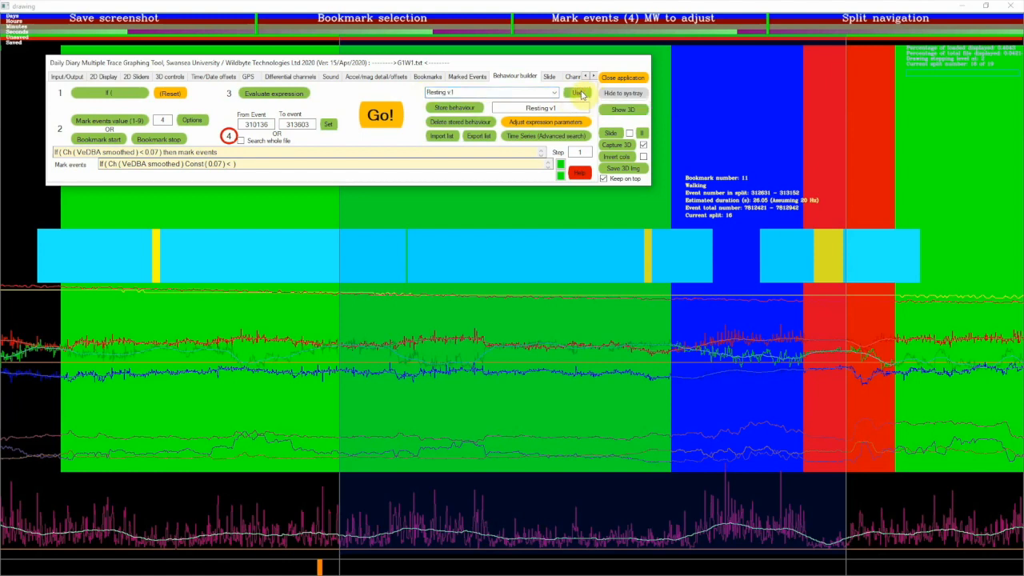
{"action": "left_click", "coordinate": [164, 119]}
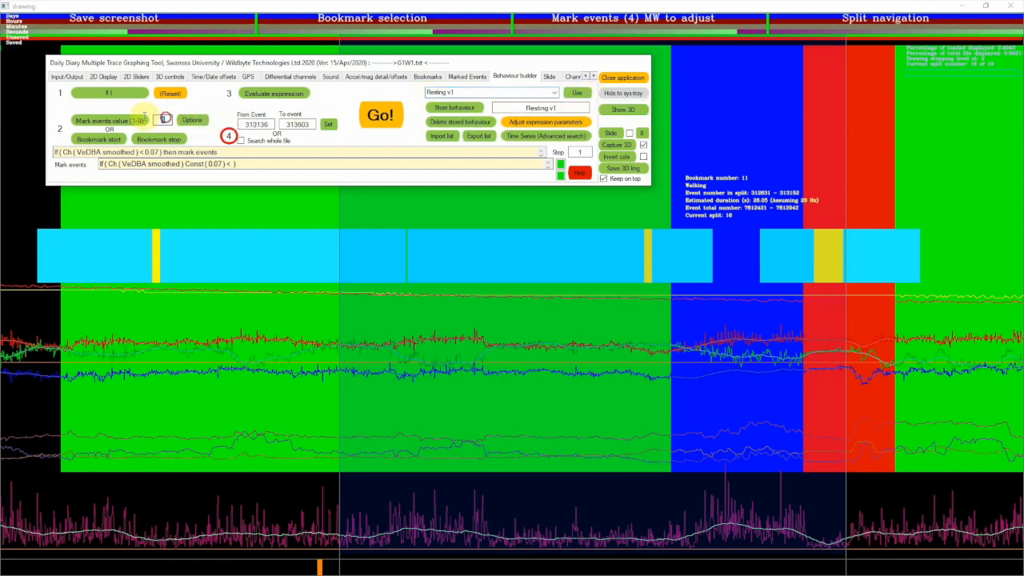
{"action": "type", "text": "1"}
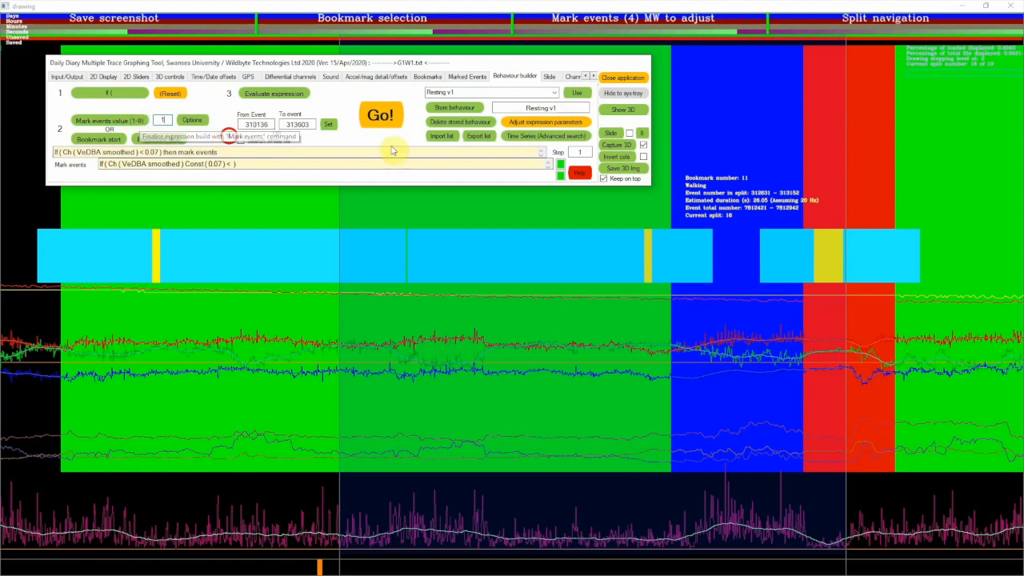
{"action": "left_click", "coordinate": [580, 151]}
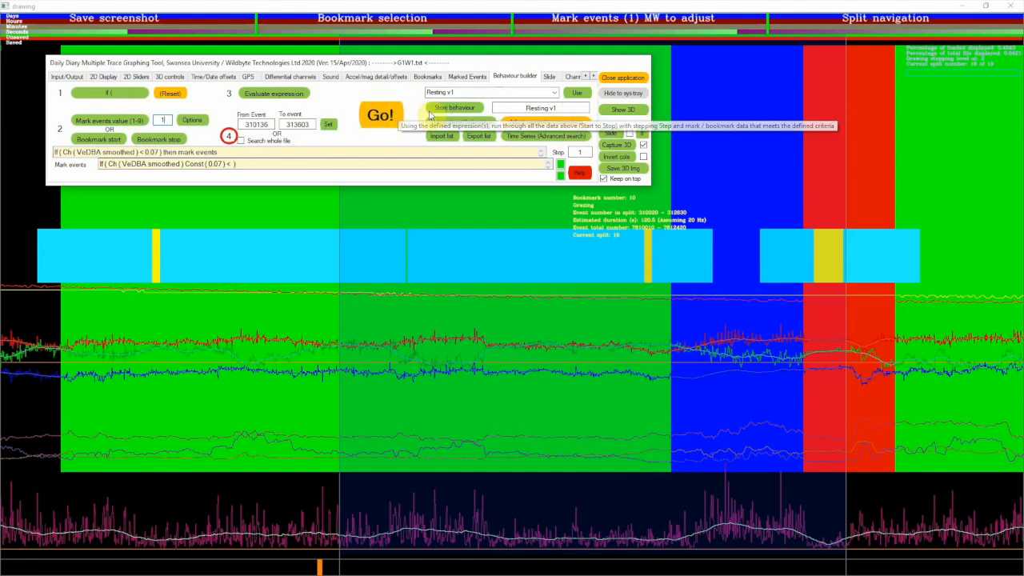
Run the "Resting v1" expression over the set event range of the trace data
{"action": "left_click", "coordinate": [402, 116]}
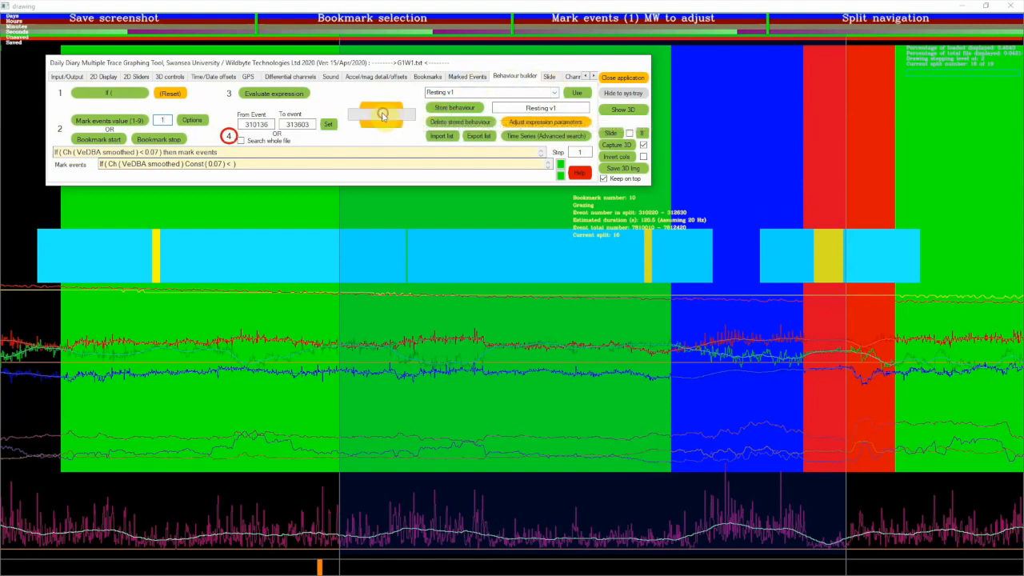
{"action": "left_click", "coordinate": [814, 238]}
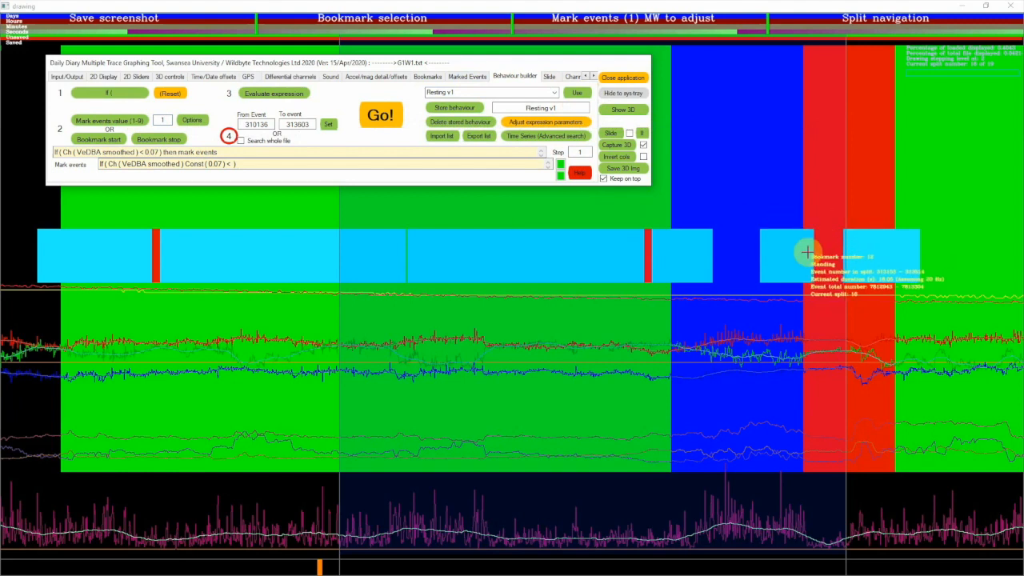
Load the stored "Grazing v1" behaviour, set its mark events value to 2, and run it over the same event range
{"action": "left_click", "coordinate": [554, 93]}
{"action": "left_click", "coordinate": [512, 102]}
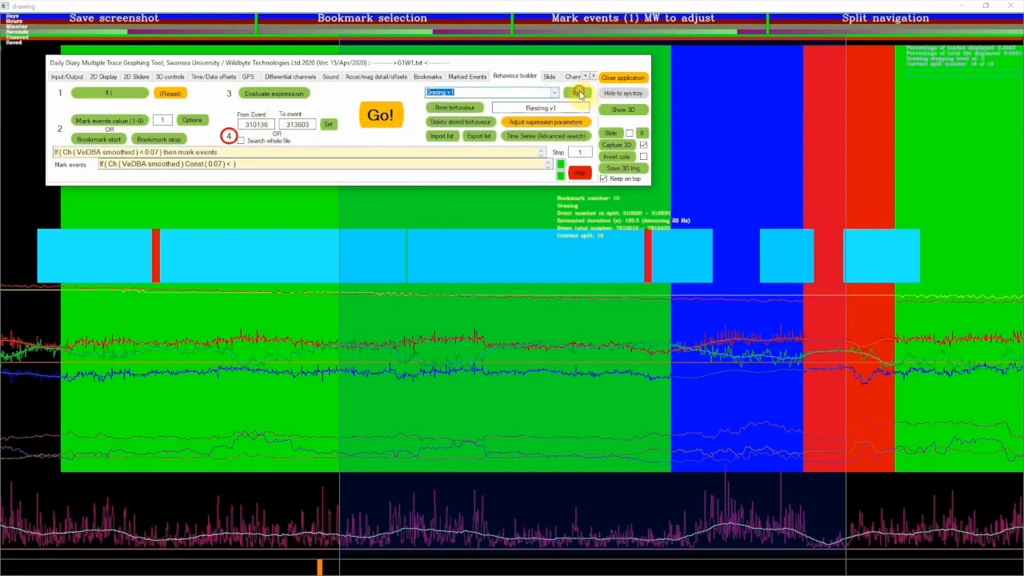
{"action": "left_click", "coordinate": [576, 93]}
{"action": "scroll", "coordinate": [164, 120], "scroll_direction": "up", "scroll_amount": 1}
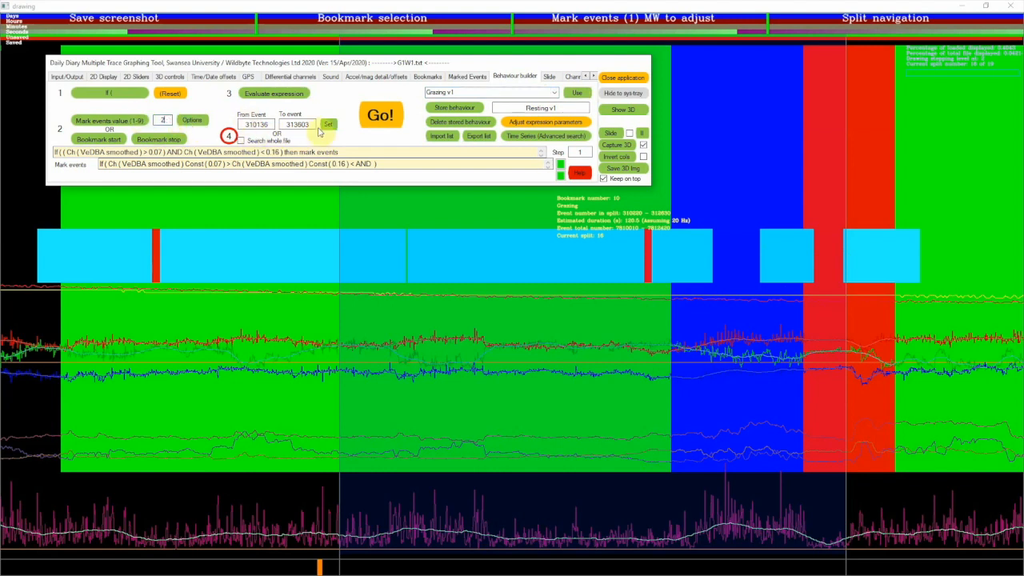
{"action": "left_click", "coordinate": [381, 114]}
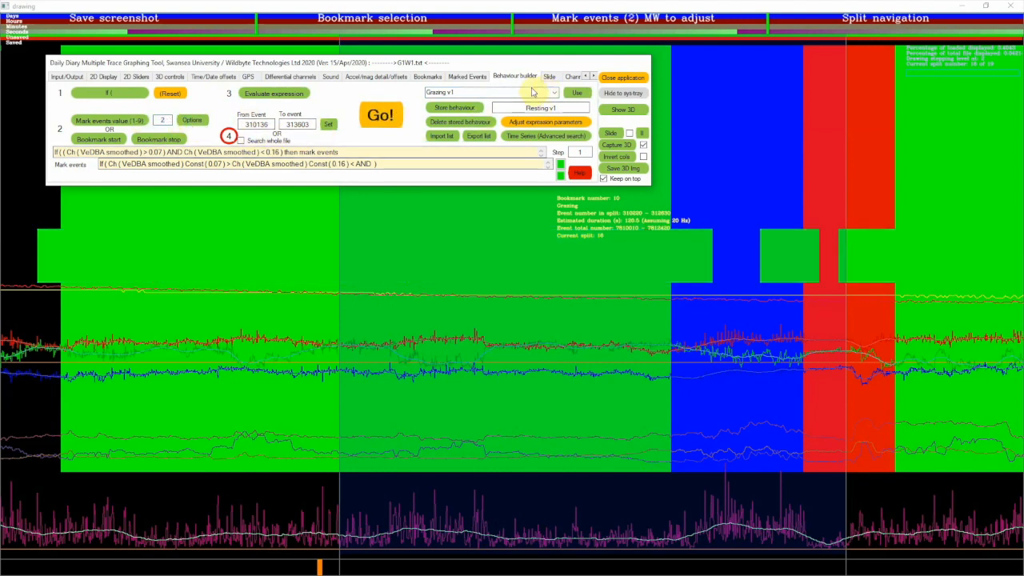
Load the stored "Moving v1" behaviour with mark events value 3 and run it over the same event range
{"action": "left_click", "coordinate": [555, 93]}
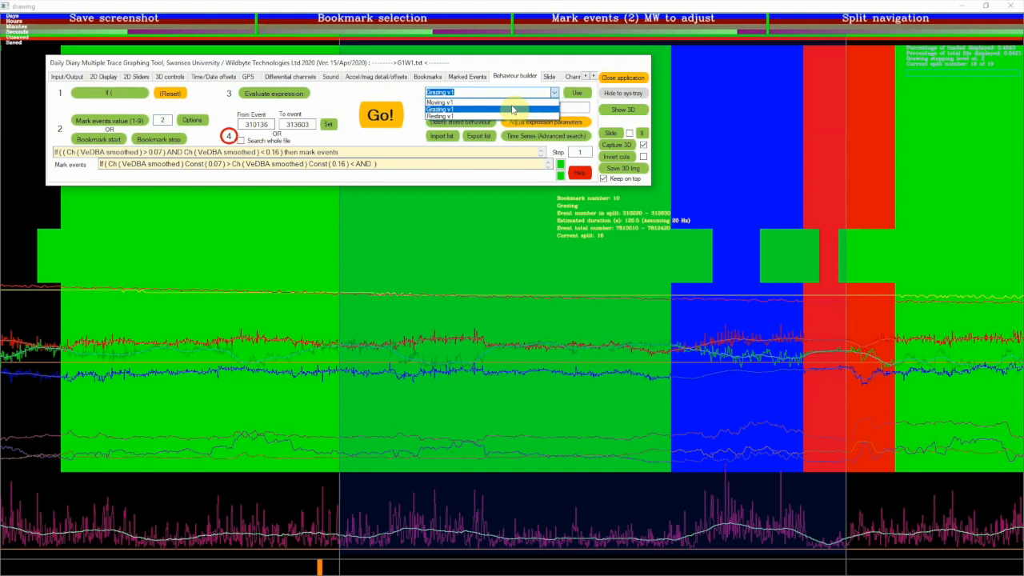
{"action": "left_click", "coordinate": [512, 102]}
{"action": "left_click", "coordinate": [575, 93]}
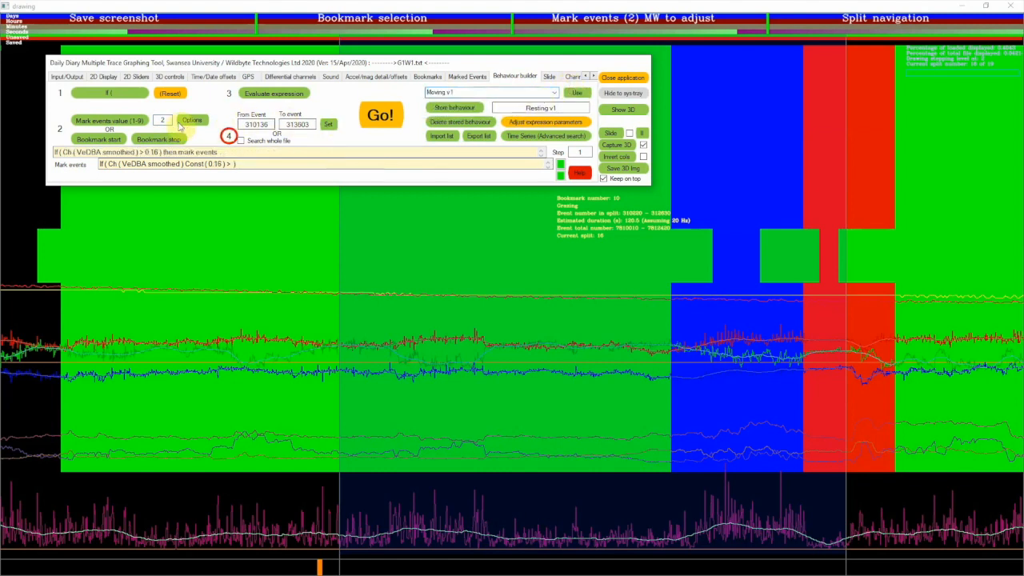
{"action": "left_click", "coordinate": [380, 114]}
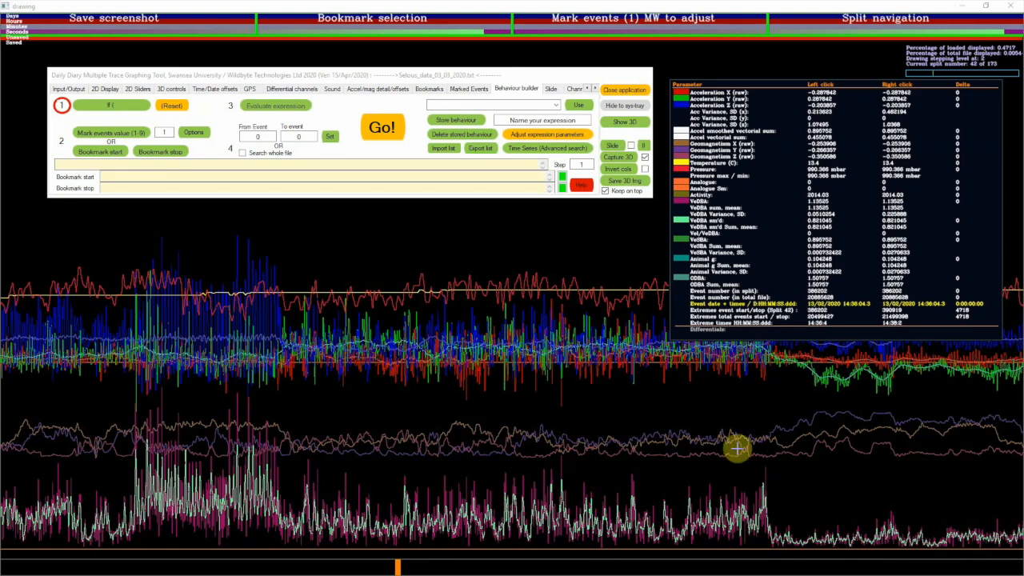
Import the behaviour list file beginning "exp_build_FINAL_Selous_feeding_behaviours", clearing the current differentials list
{"action": "left_click", "coordinate": [445, 149]}
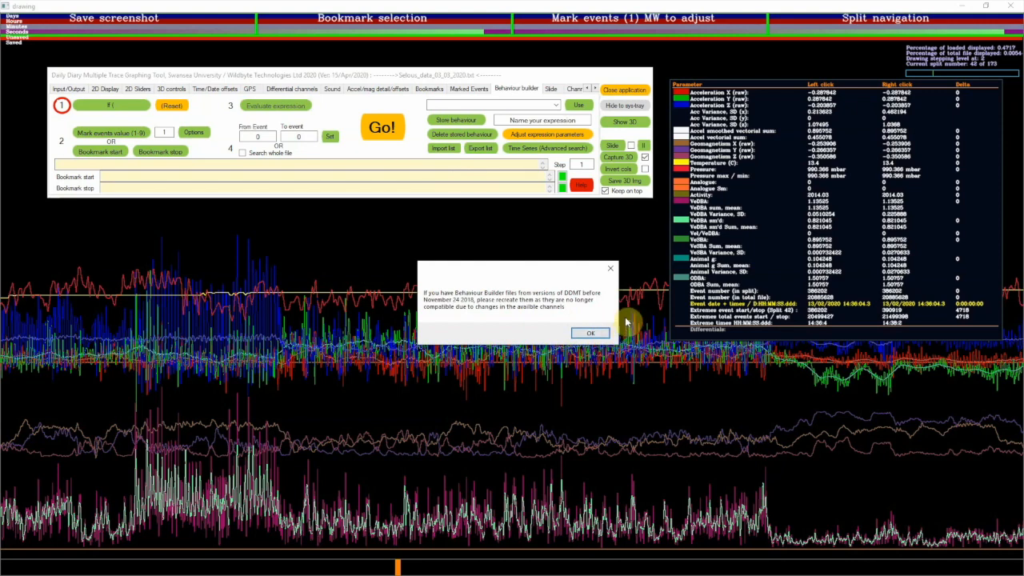
{"action": "left_click", "coordinate": [589, 332]}
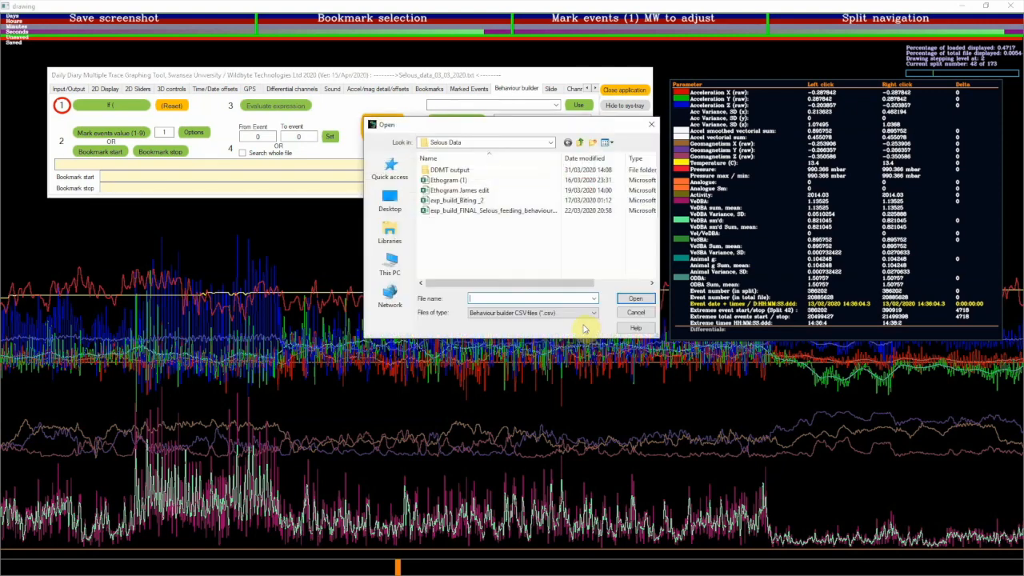
{"action": "left_click", "coordinate": [472, 211]}
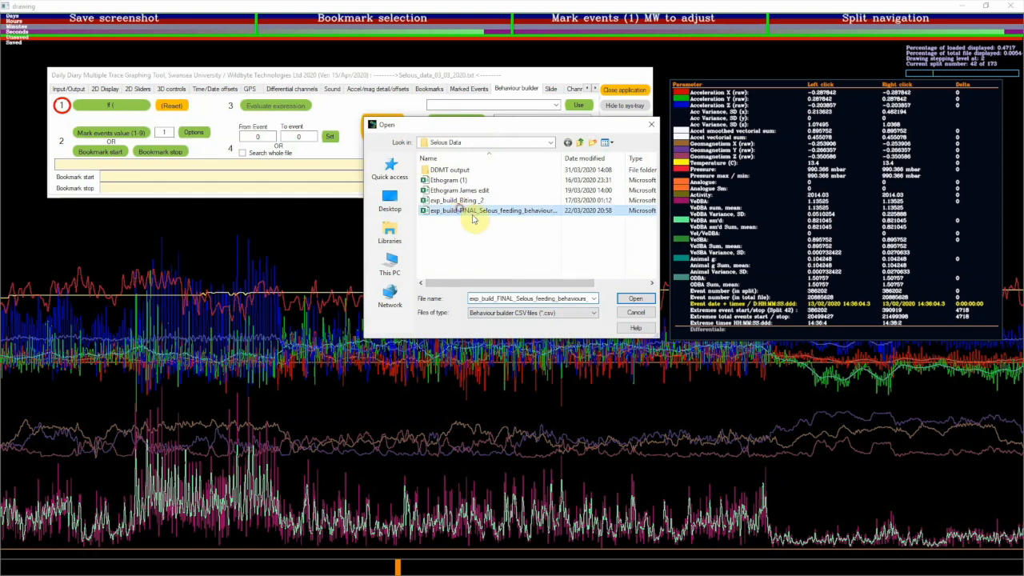
{"action": "left_click", "coordinate": [635, 299]}
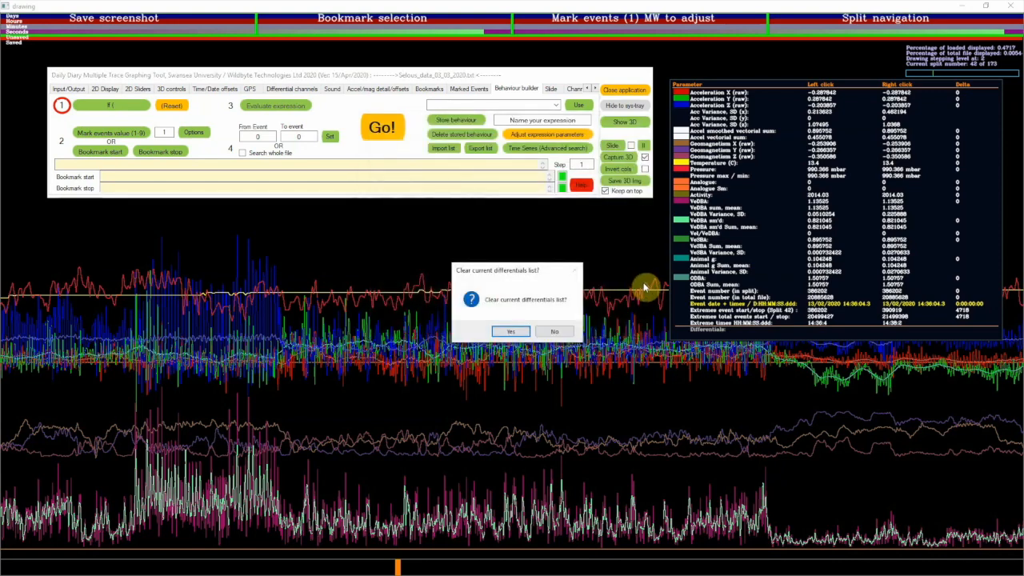
{"action": "key", "text": "Return"}
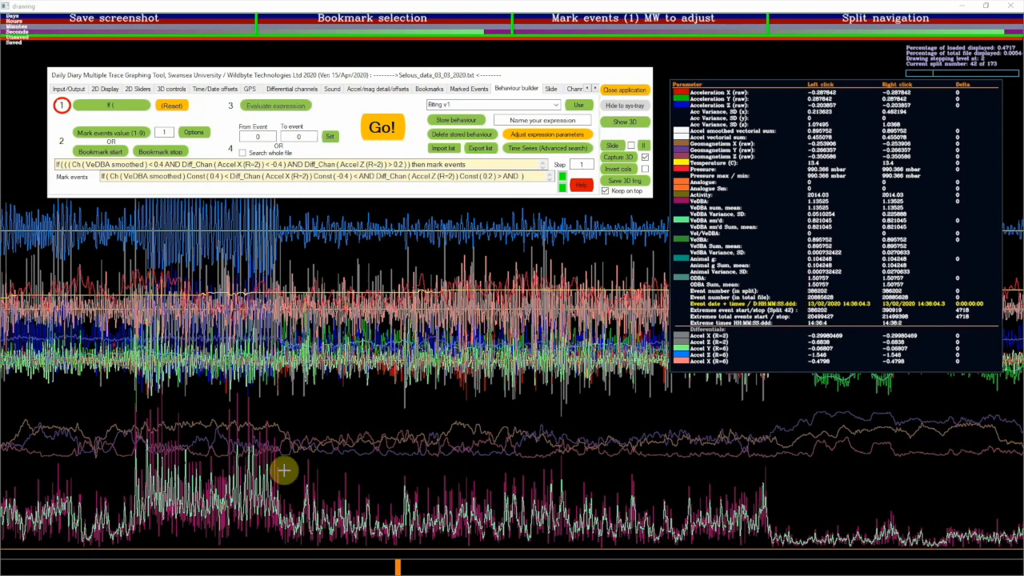
Hide all five acceleration differential channels (R=2 and R=6) from the trace display
{"action": "left_click", "coordinate": [104, 88]}
{"action": "left_click", "coordinate": [84, 90]}
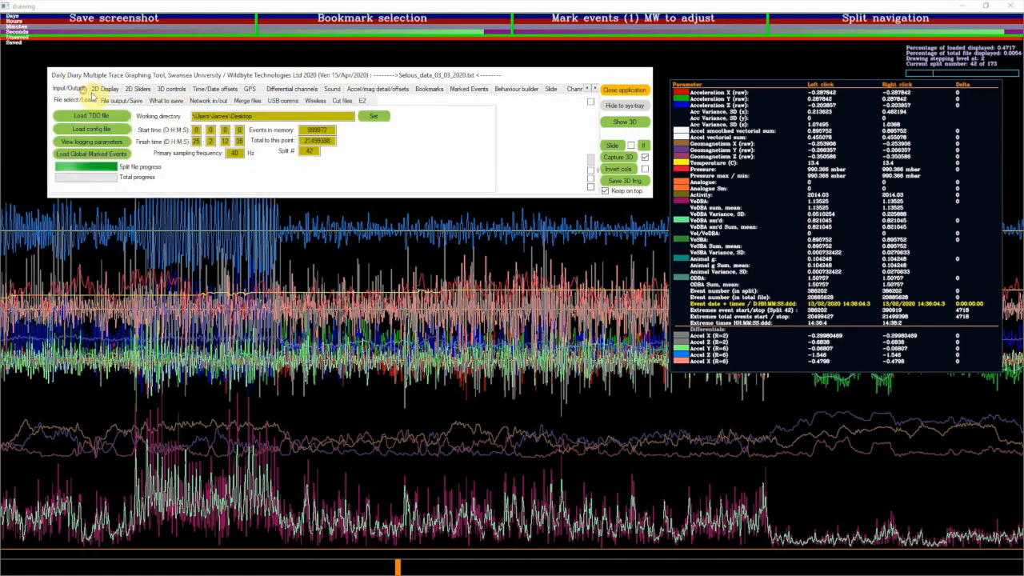
{"action": "left_click", "coordinate": [435, 90]}
{"action": "left_click", "coordinate": [304, 90]}
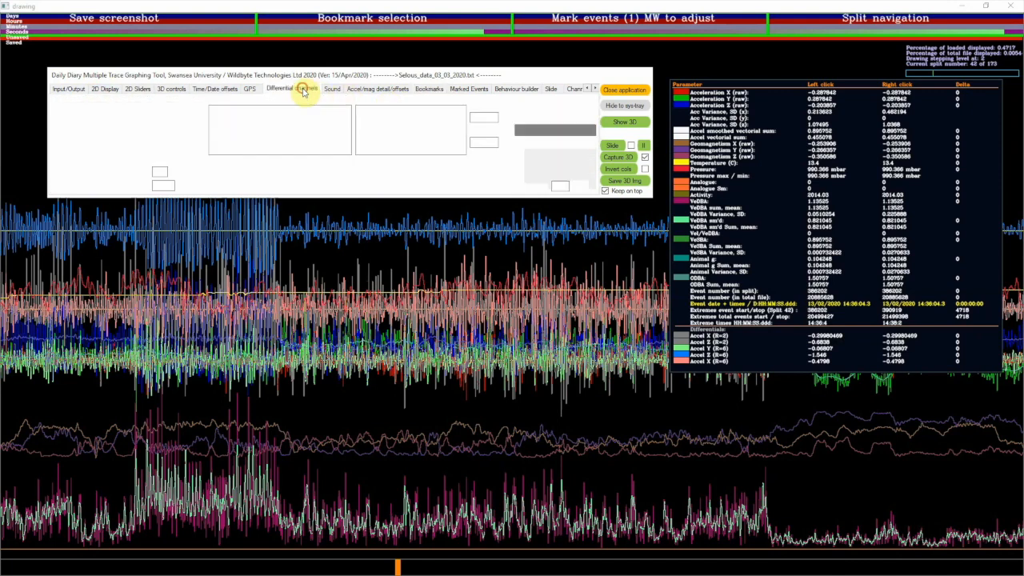
{"action": "left_click", "coordinate": [361, 142]}
{"action": "left_click", "coordinate": [359, 134]}
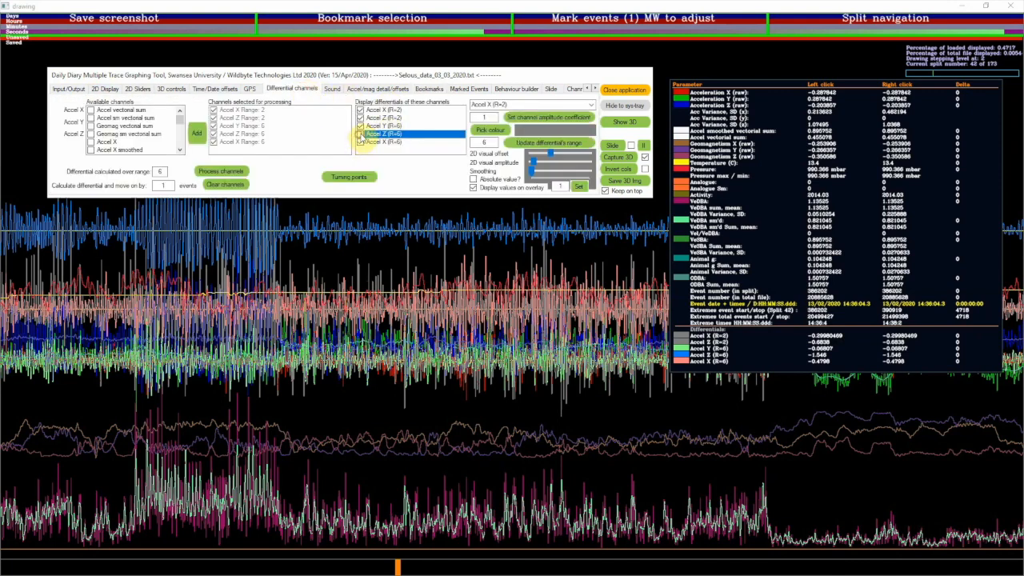
{"action": "left_click", "coordinate": [359, 125]}
{"action": "left_click", "coordinate": [359, 117]}
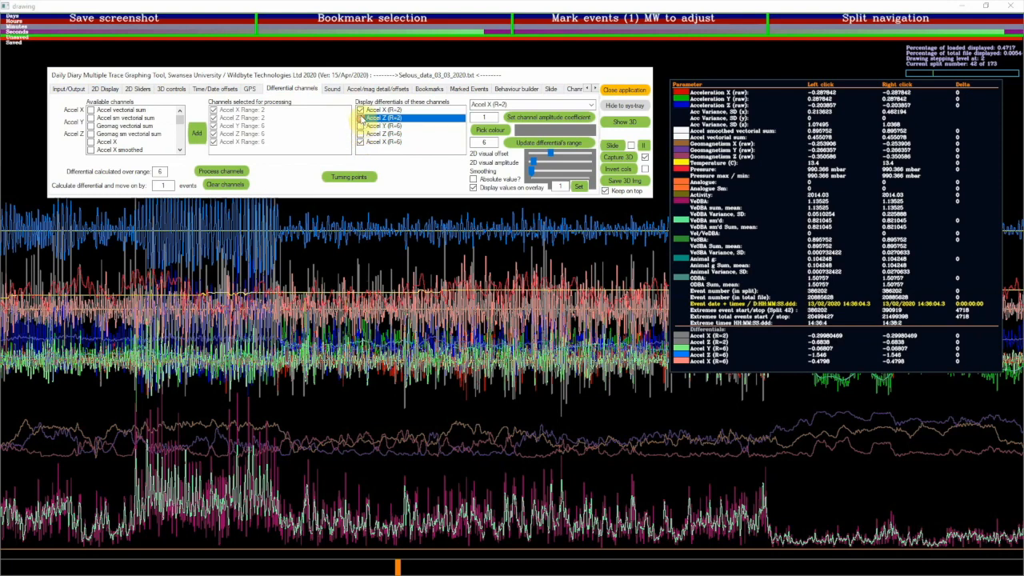
{"action": "left_click", "coordinate": [360, 110]}
{"action": "left_click", "coordinate": [360, 110]}
{"action": "left_click", "coordinate": [361, 142]}
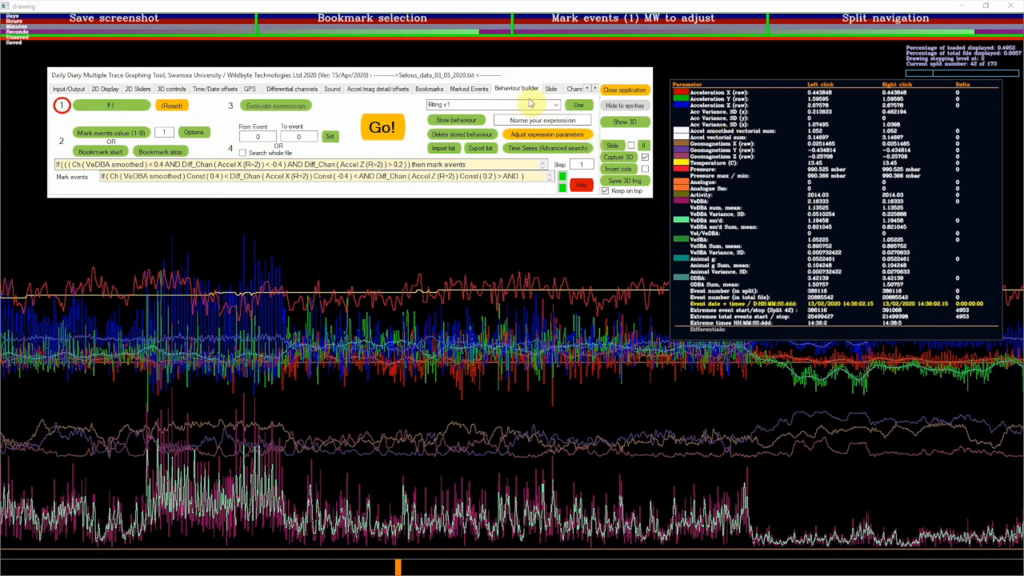
Load the stored "Jump Start" behaviour and read through its expression conditions
{"action": "left_click", "coordinate": [560, 107]}
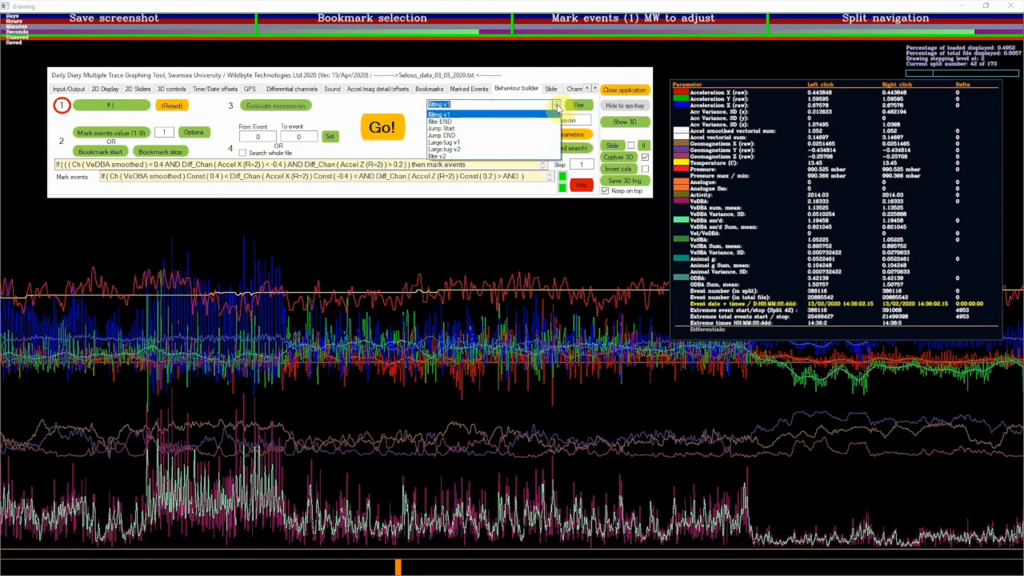
{"action": "left_click", "coordinate": [521, 129]}
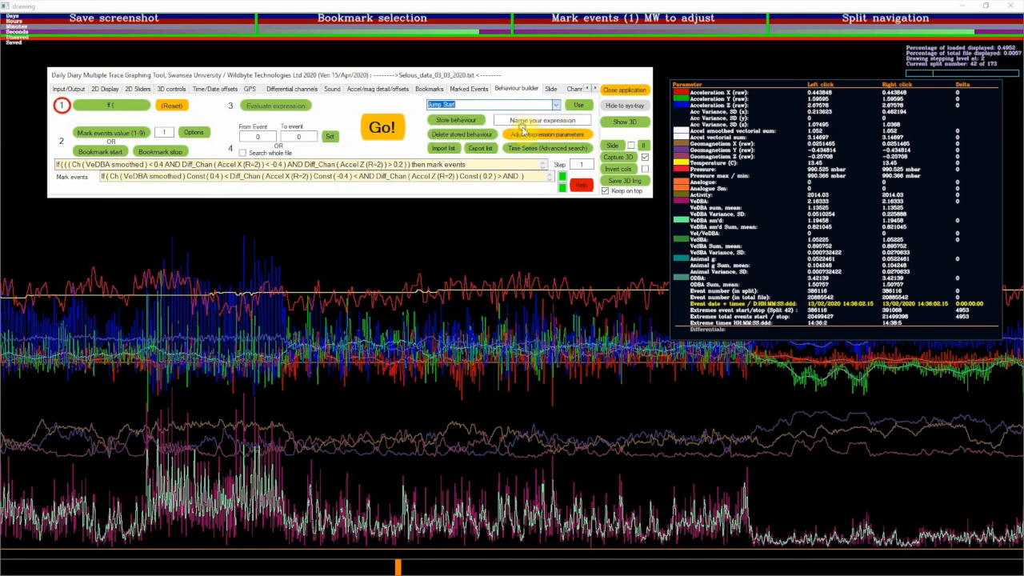
{"action": "left_click", "coordinate": [583, 107]}
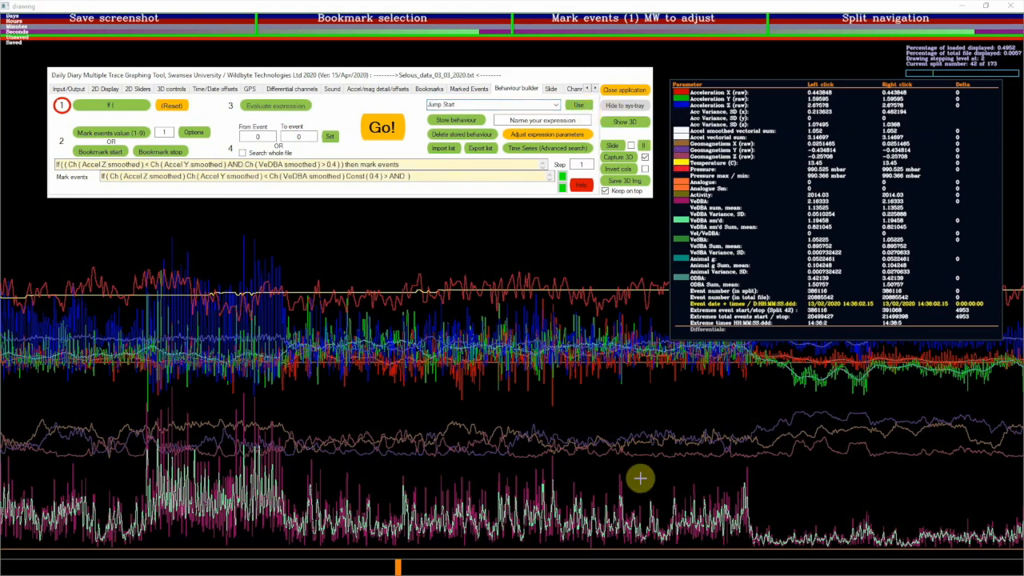
{"action": "left_click", "coordinate": [68, 164]}
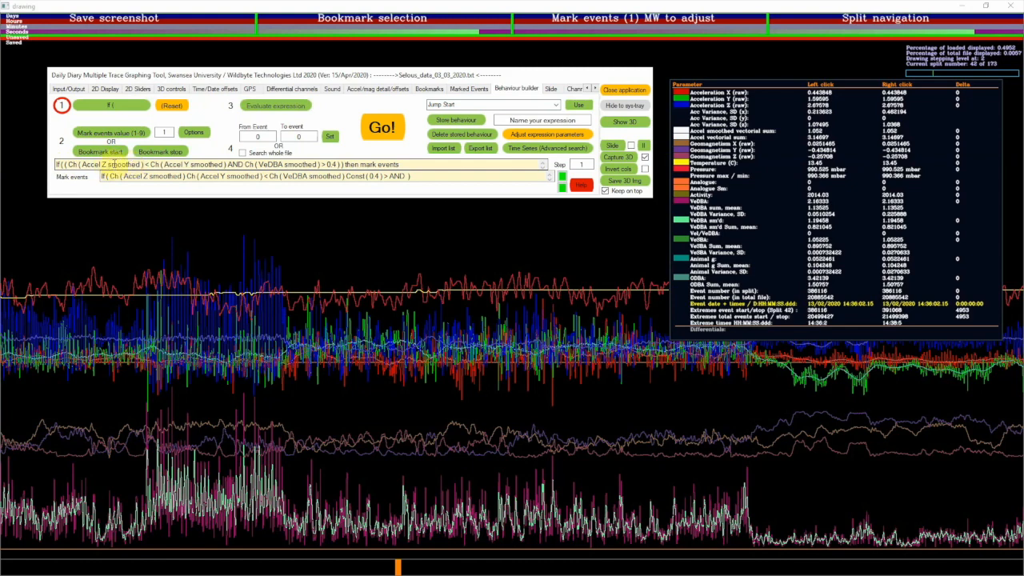
{"action": "left_click", "coordinate": [170, 175]}
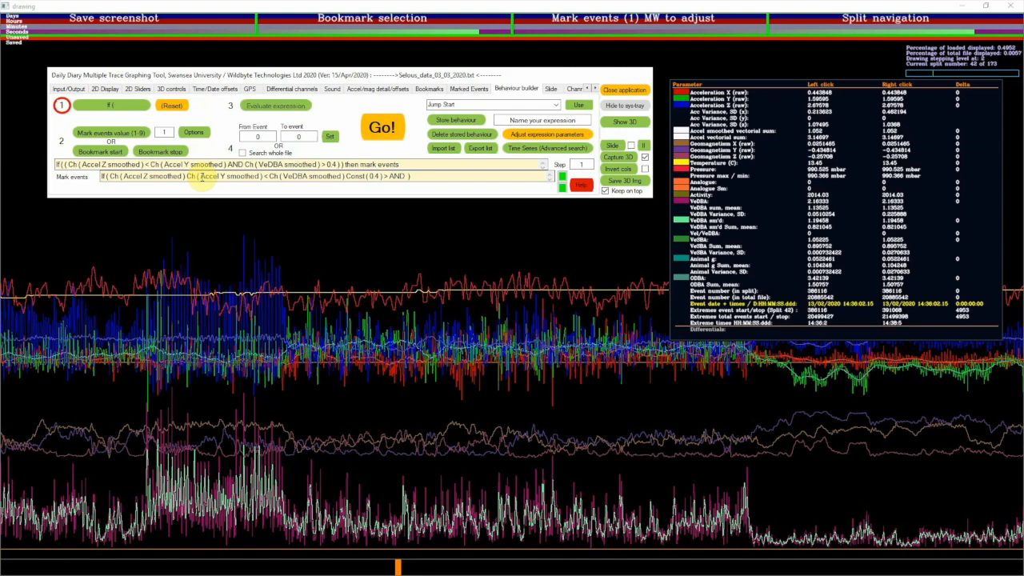
Select the high-activity section of the trace, set it as event range 386549 to 389842, and run the Jump Start expression
{"action": "mouse_move", "coordinate": [90, 312]}
{"action": "left_mouse_down"}
{"action": "mouse_move", "coordinate": [317, 437]}
{"action": "mouse_move", "coordinate": [761, 417]}
{"action": "left_mouse_up"}
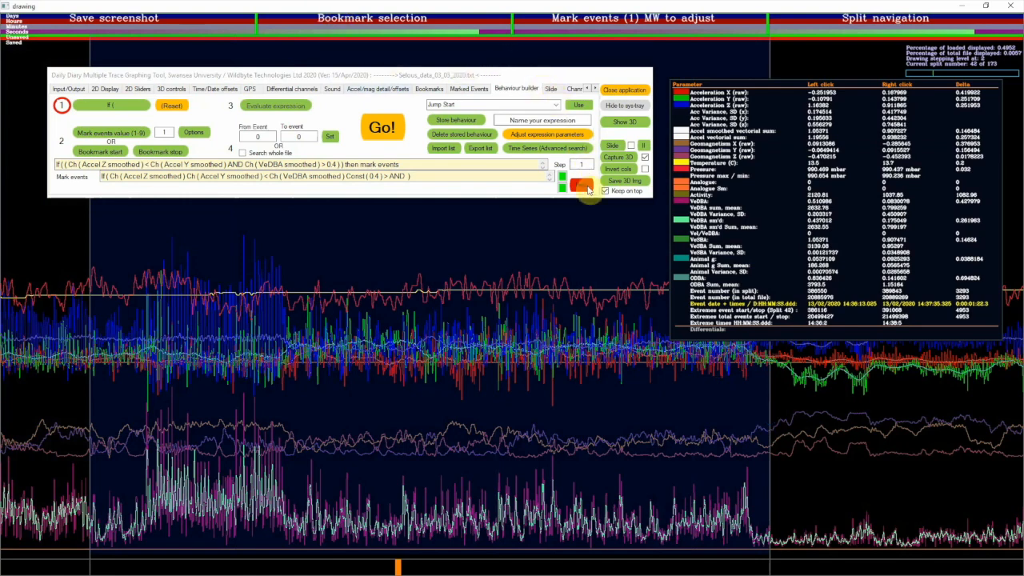
{"action": "left_click", "coordinate": [327, 137]}
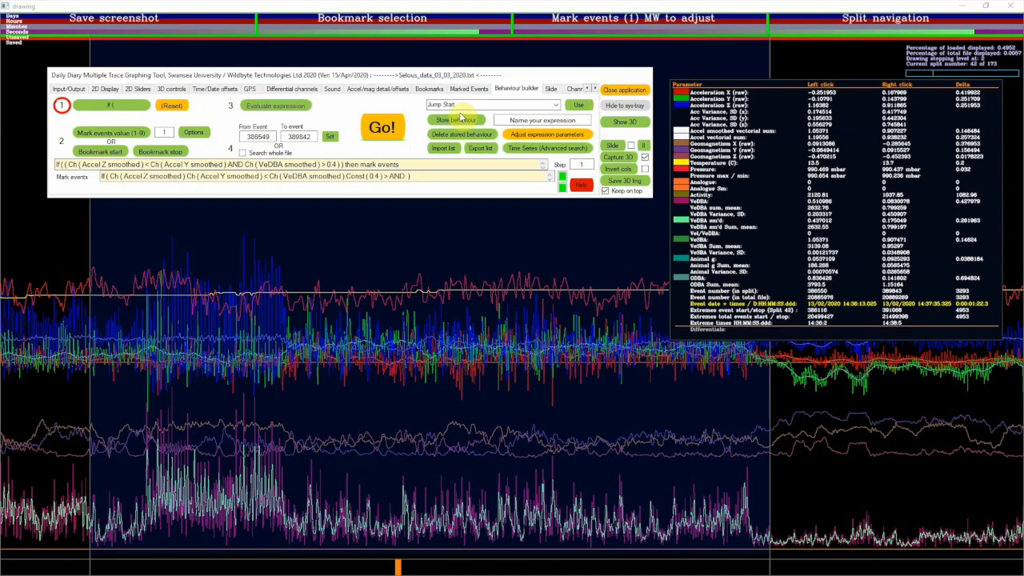
{"action": "left_click", "coordinate": [381, 130]}
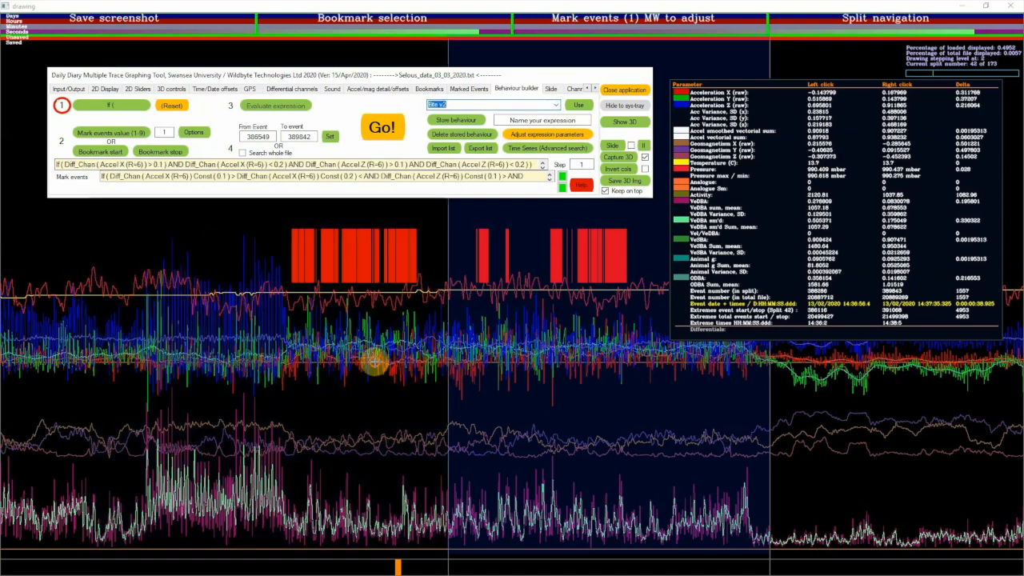
{"action": "left_click", "coordinate": [116, 337]}
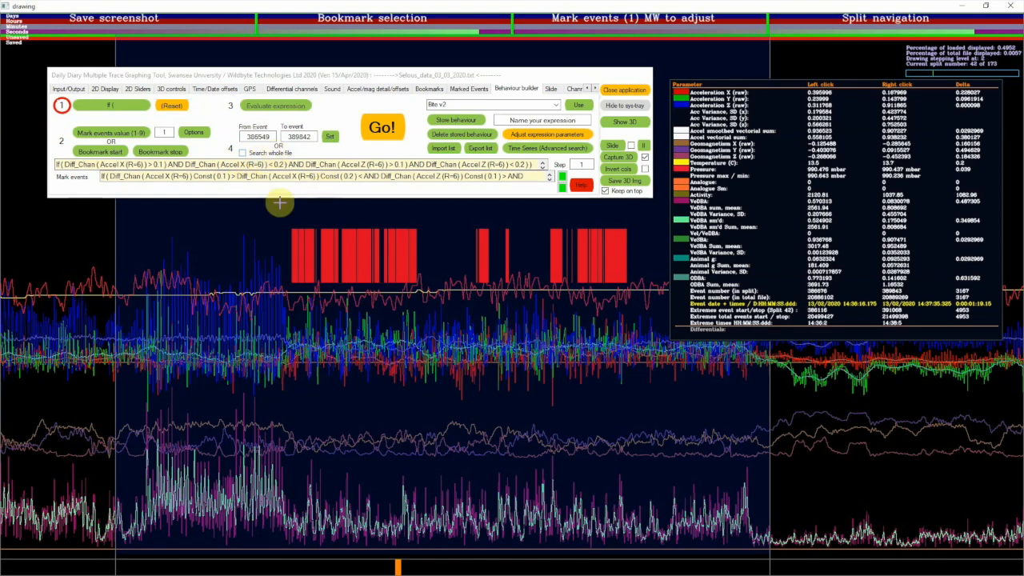
Review the file save options, including exporting only data points selected by marked events, and the general and extended lists of what to save
{"action": "left_click", "coordinate": [103, 89]}
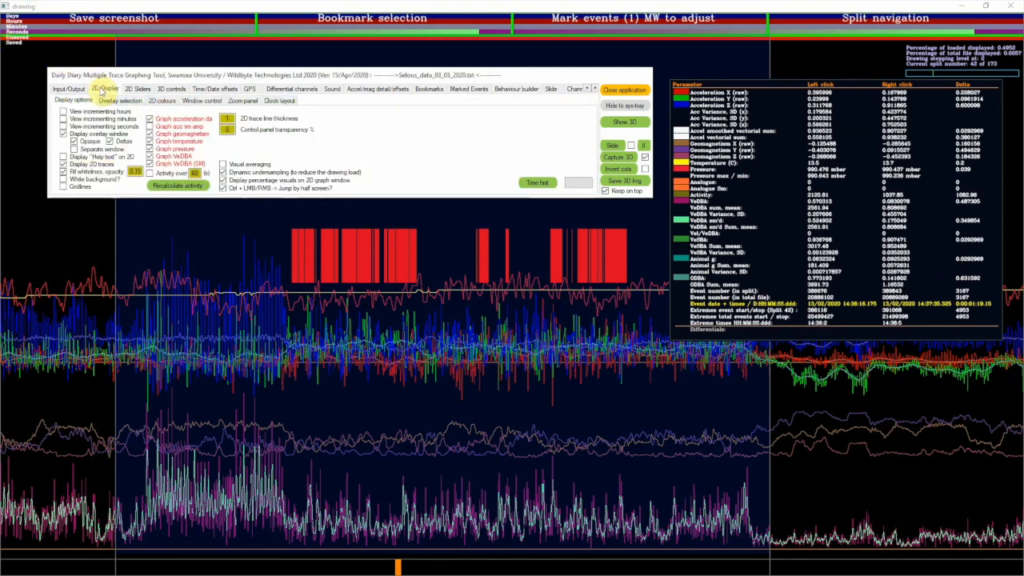
{"action": "left_click", "coordinate": [515, 88]}
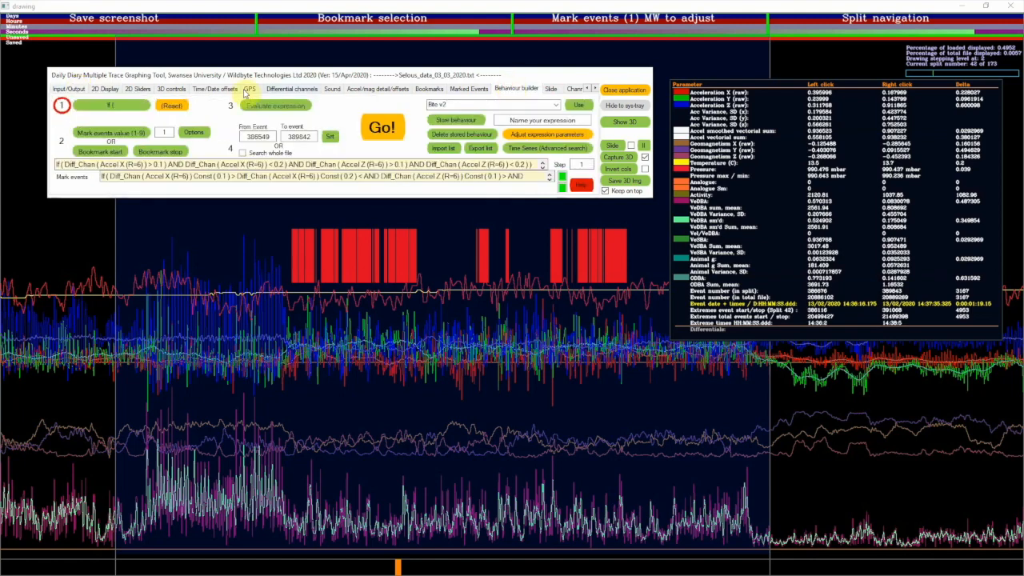
{"action": "left_click", "coordinate": [58, 89]}
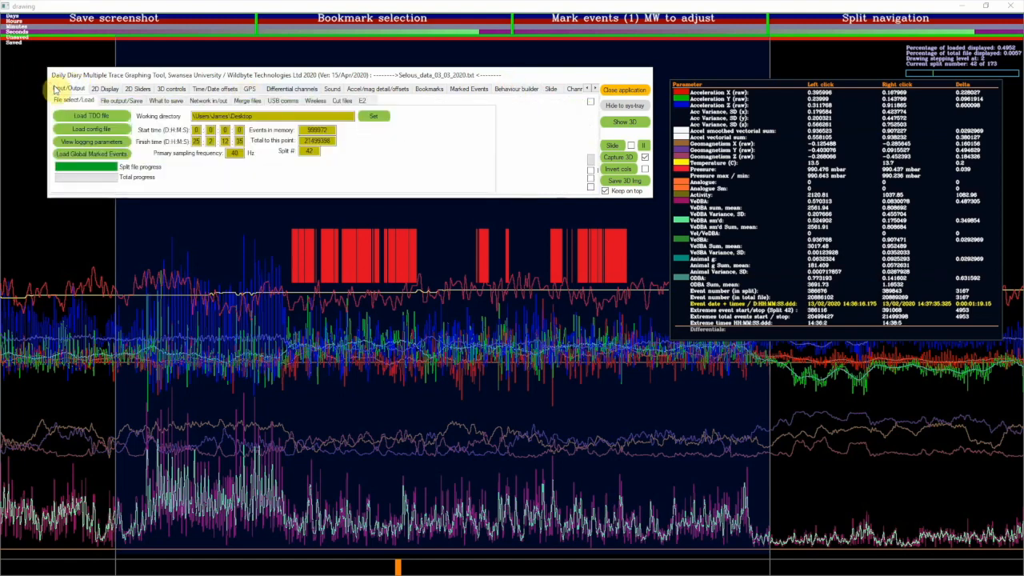
{"action": "left_click", "coordinate": [121, 101]}
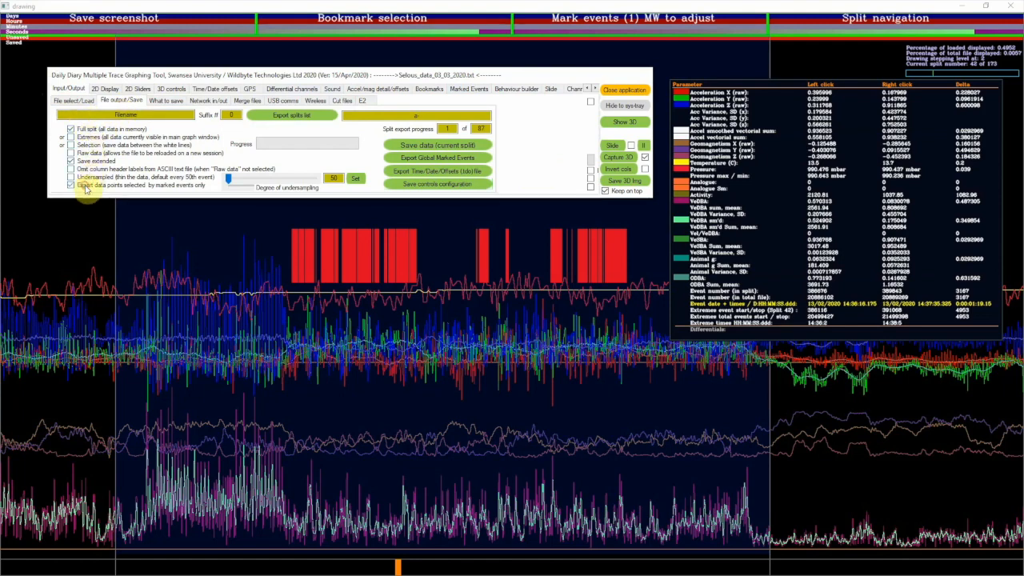
{"action": "left_click", "coordinate": [96, 184]}
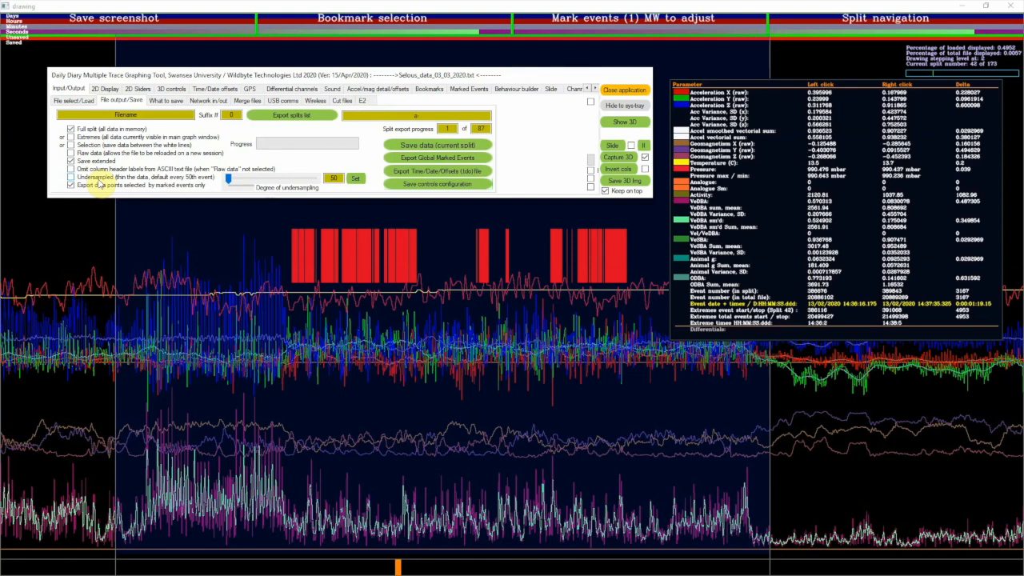
{"action": "left_click", "coordinate": [168, 100]}
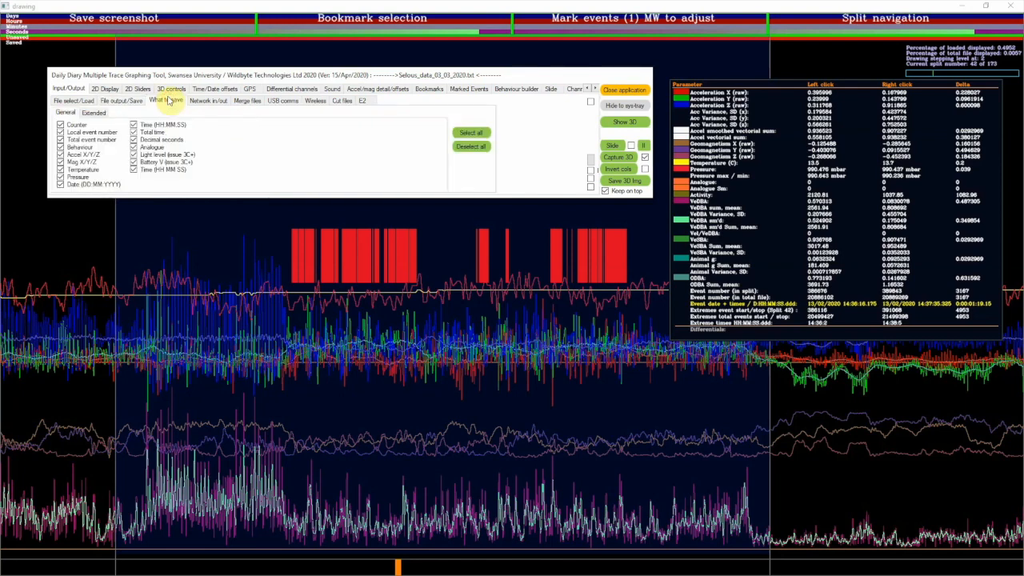
{"action": "left_click", "coordinate": [101, 116]}
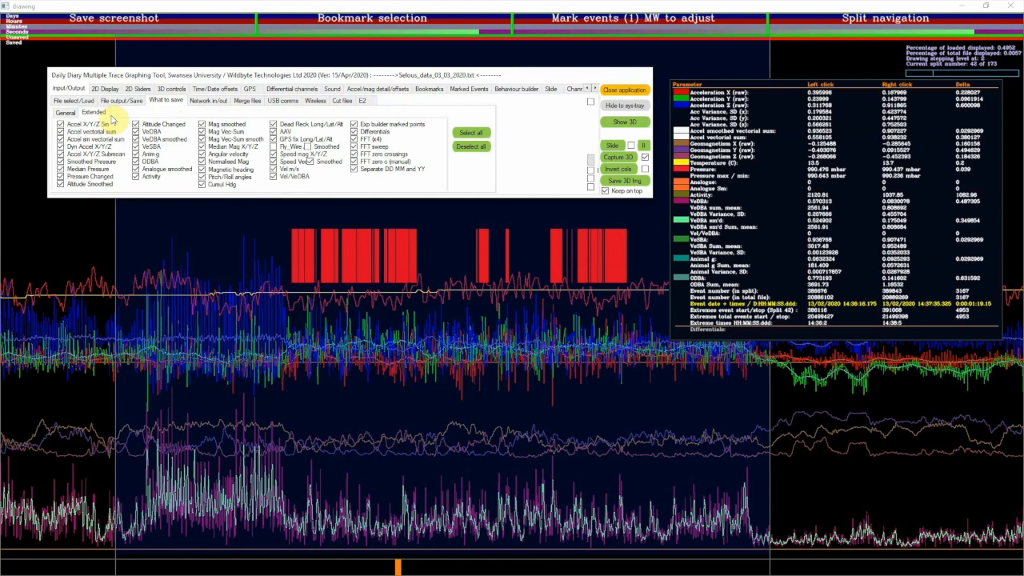